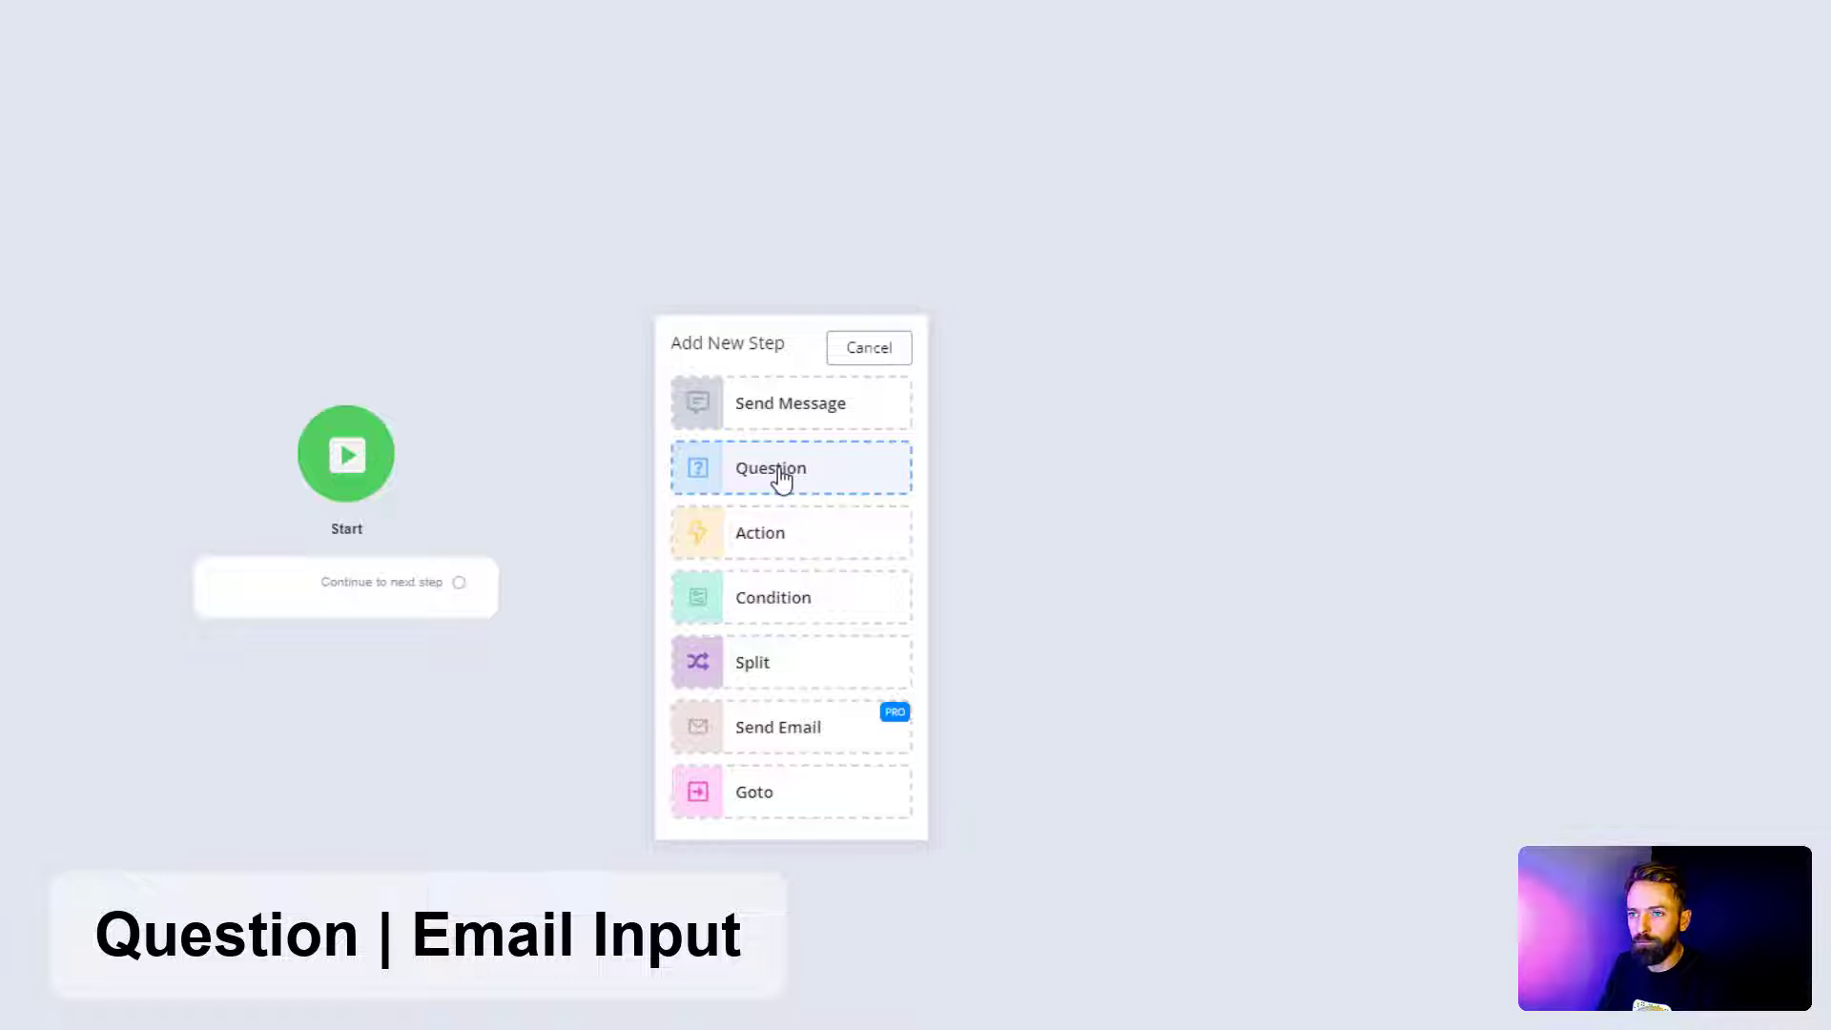
Step: Insert a Question #1 step after Start containing an Email question item
left_click(780, 477)
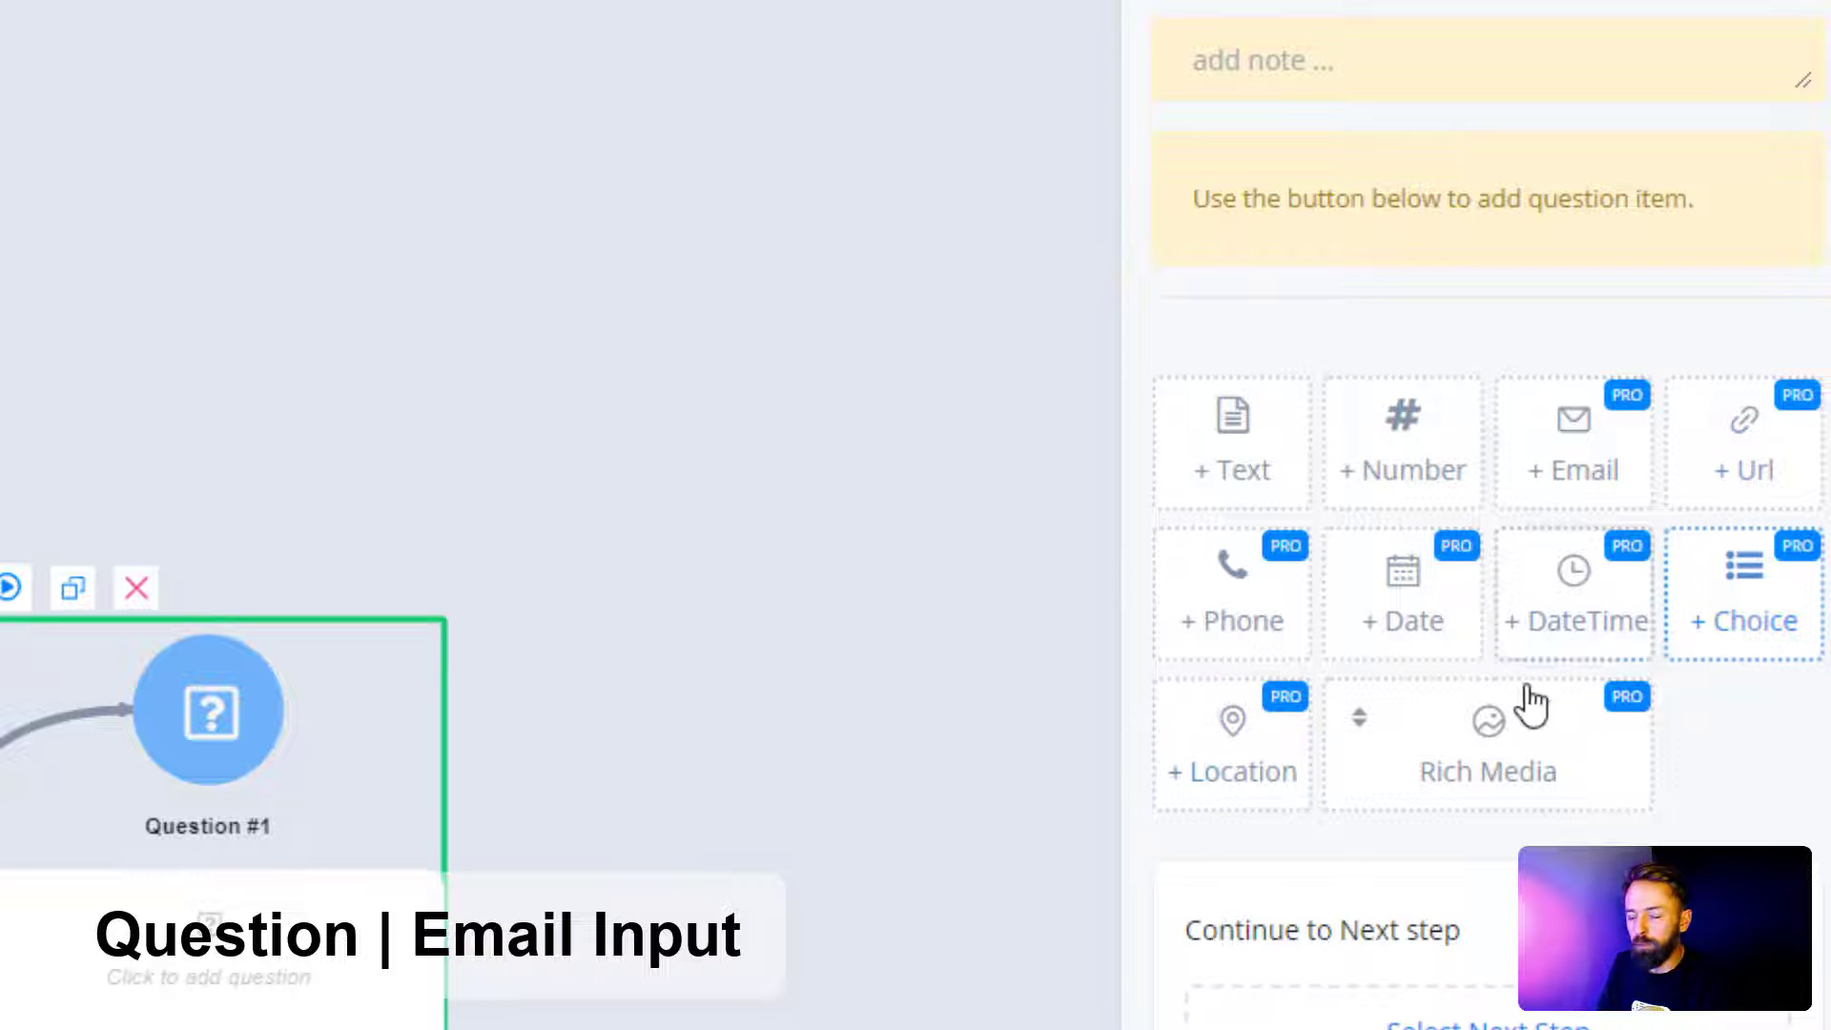
mouse_move(1564, 427)
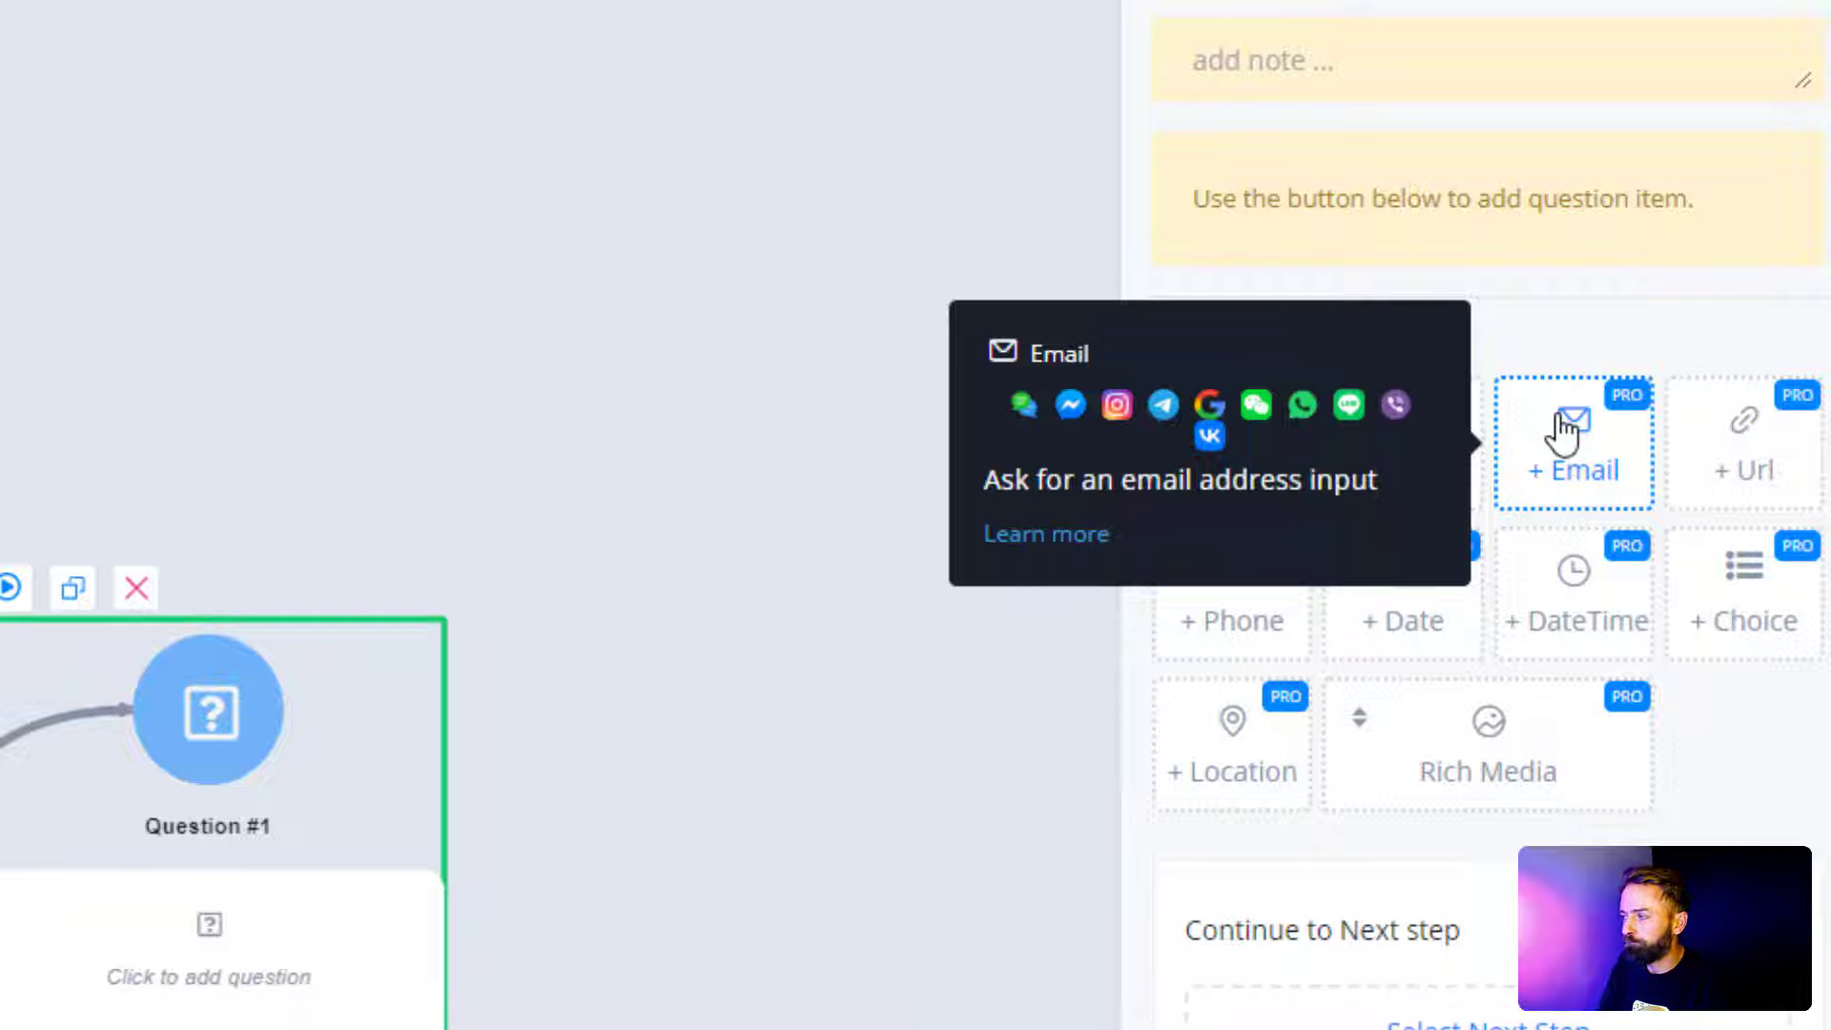
left_click(1562, 432)
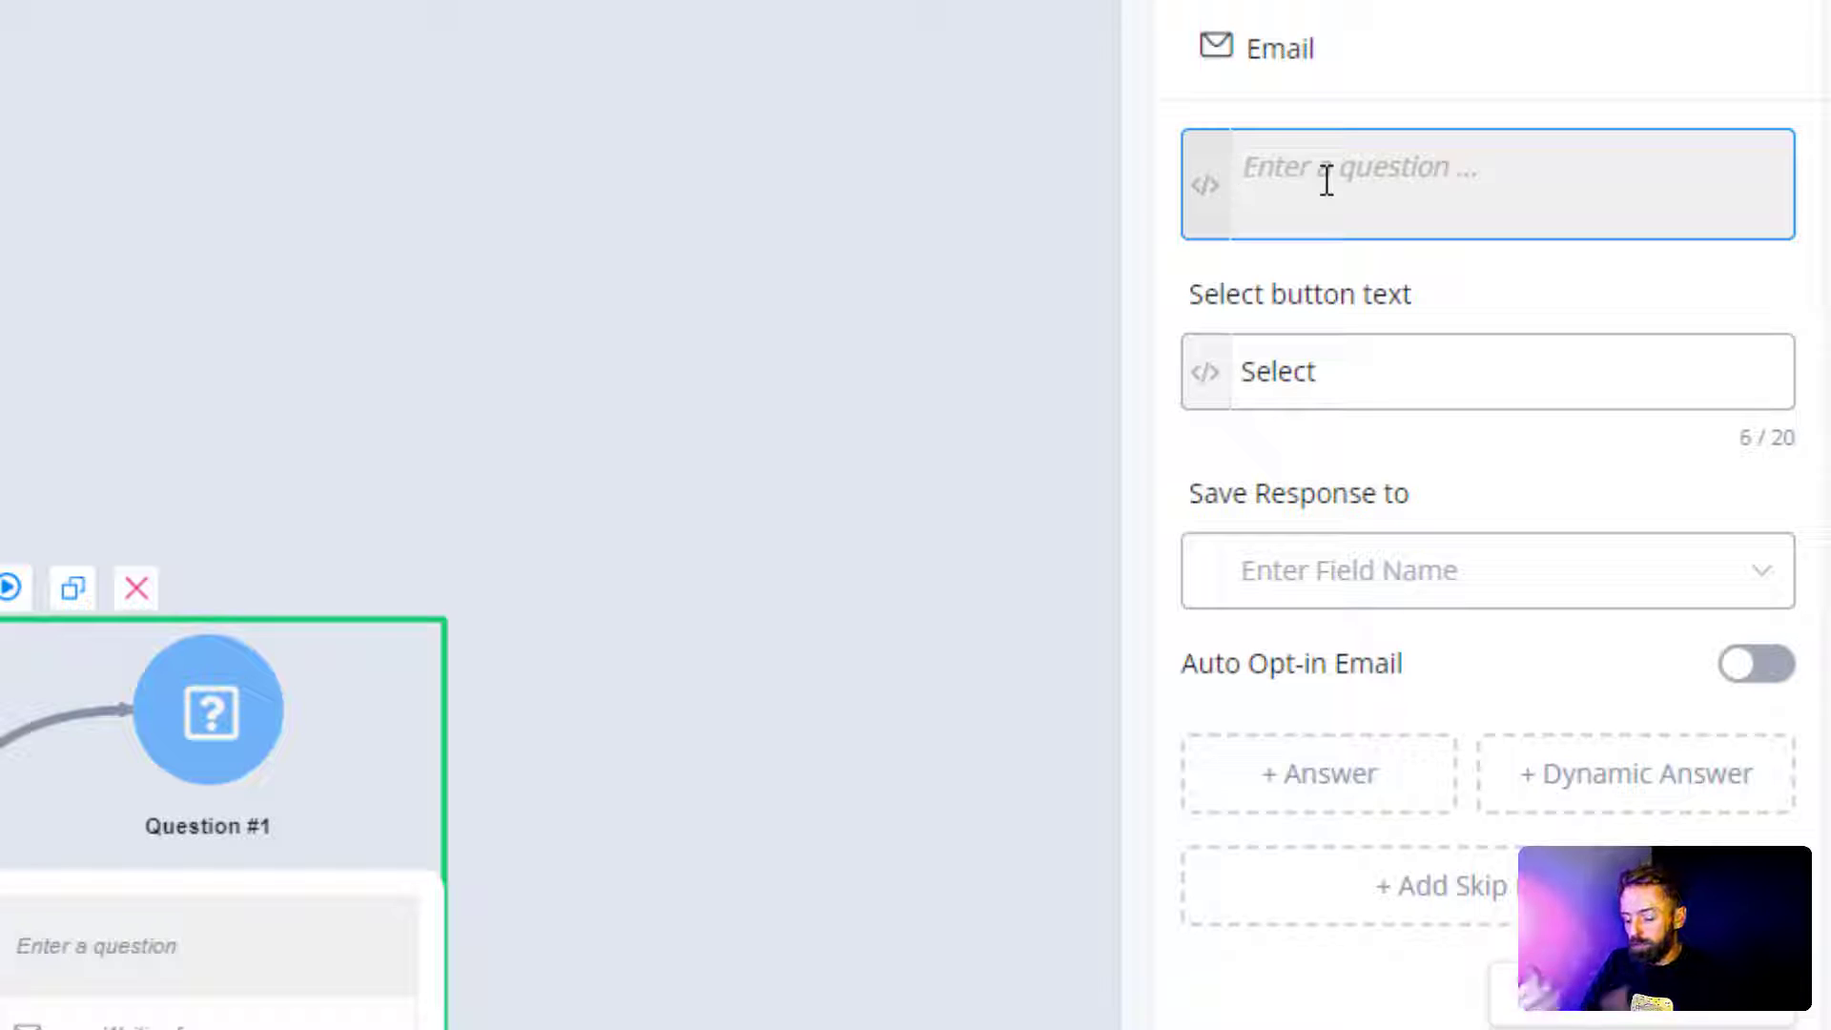
Step: Enter the question text 'hey whats the best email to reach you on'
type("hey wh")
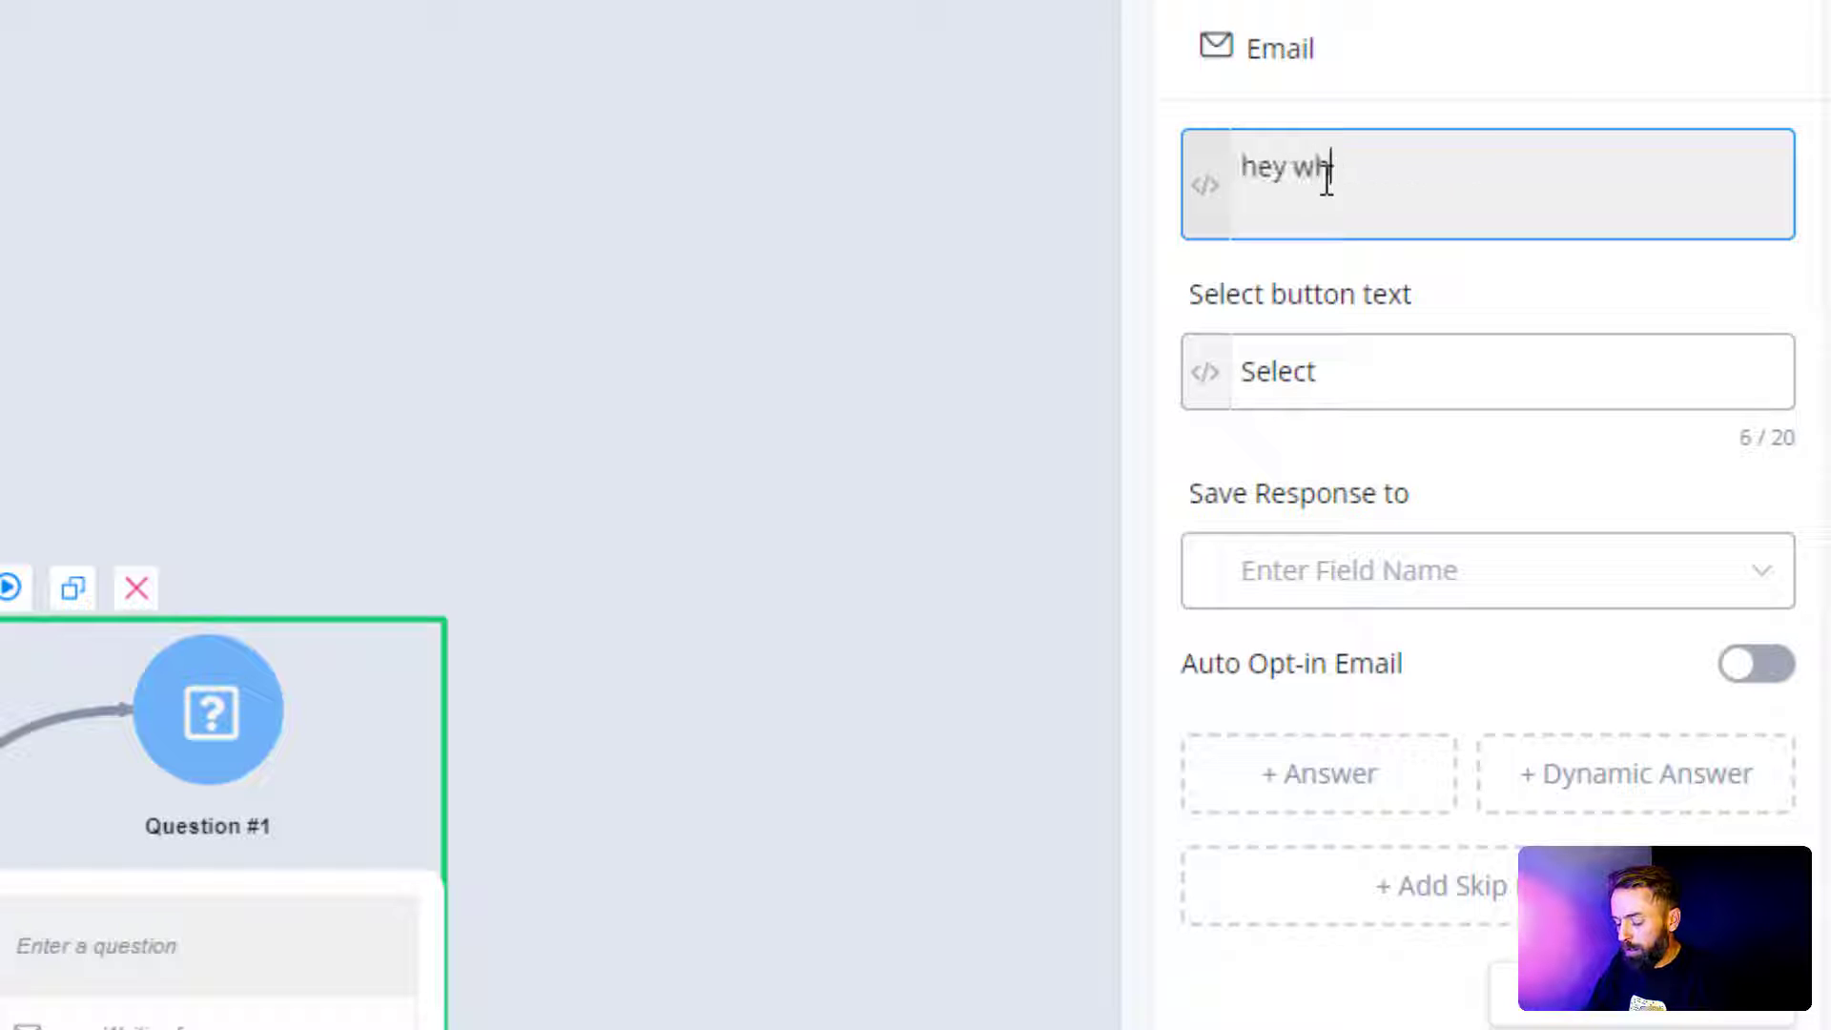
type("ats the best em")
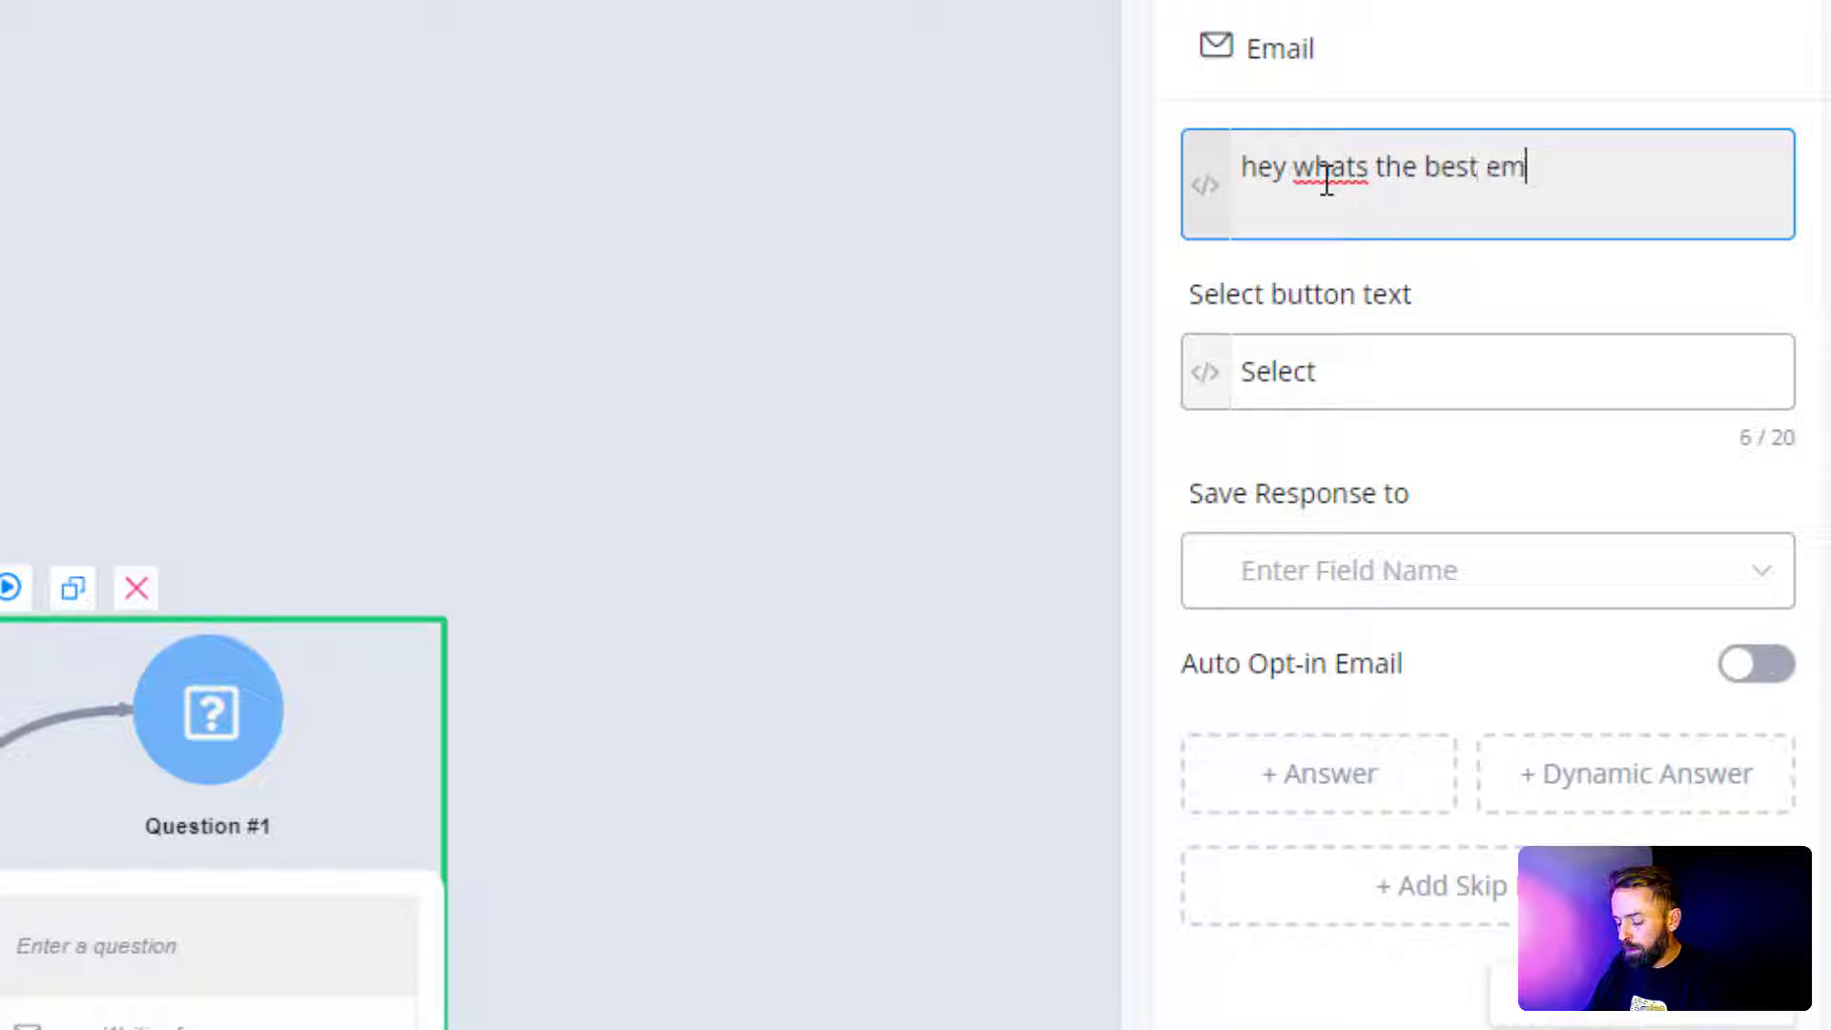
type("ail to reach")
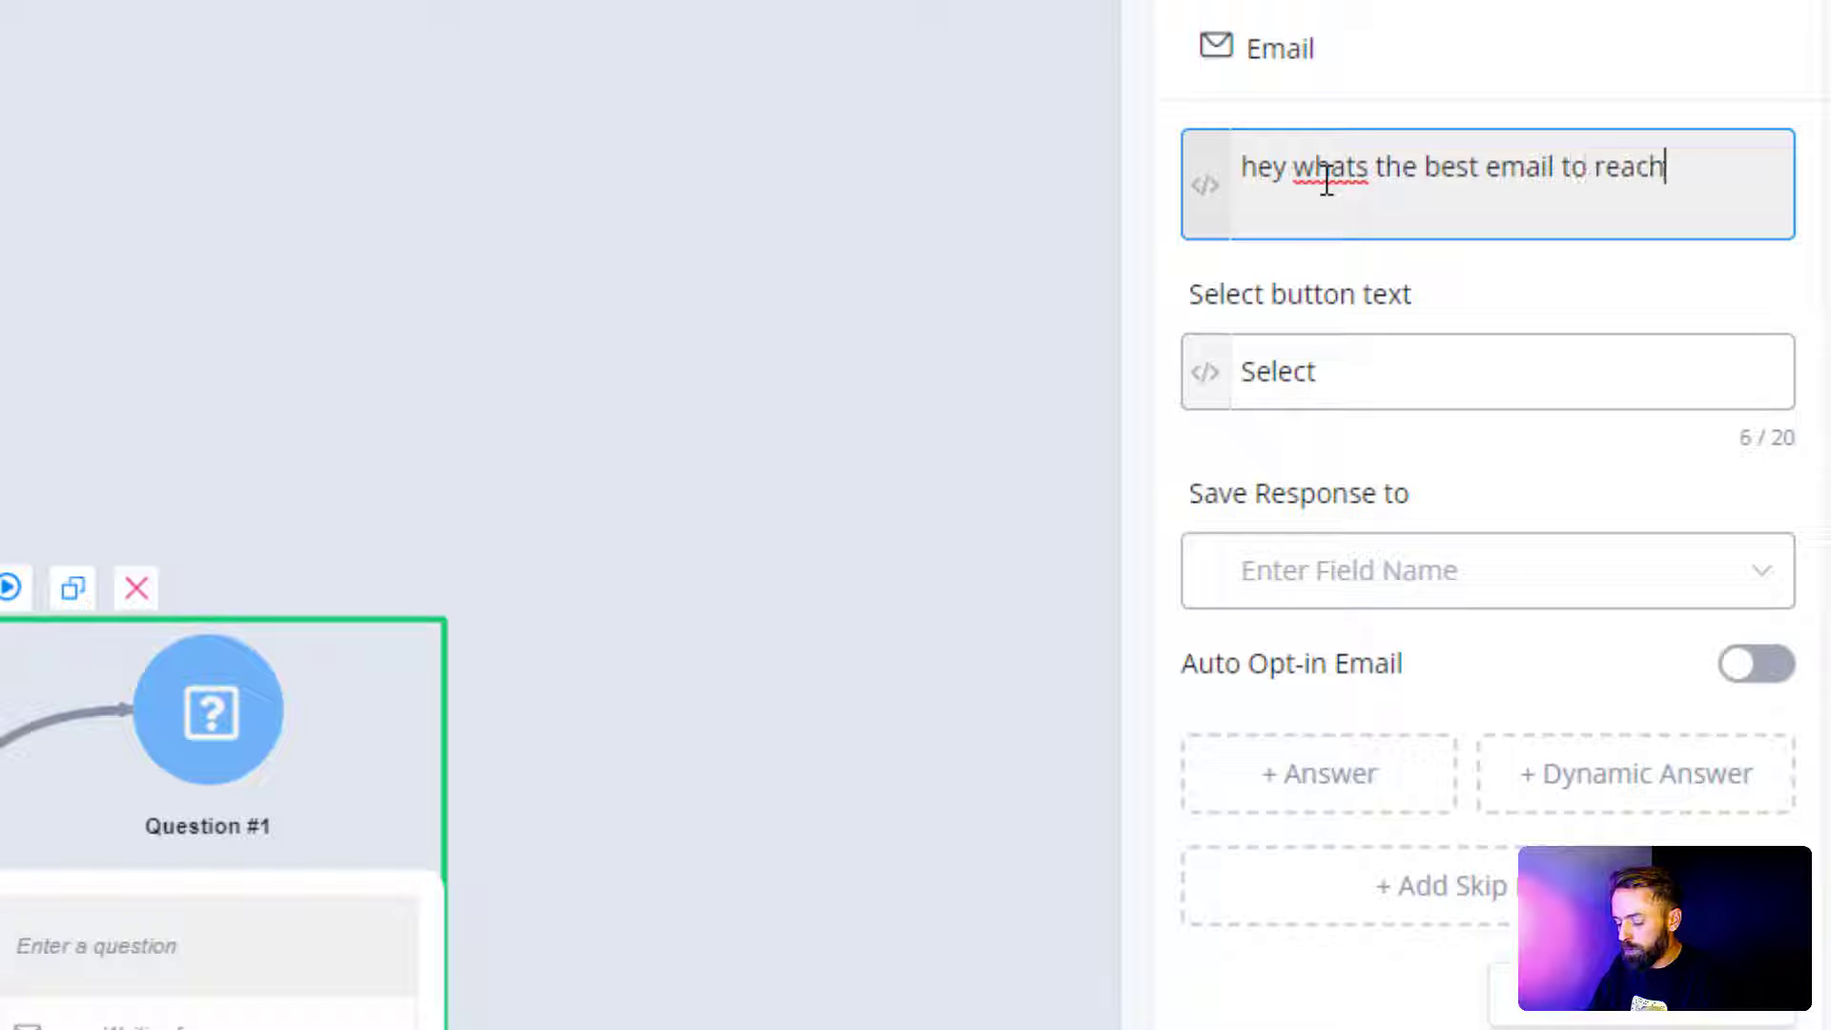
type(" you on")
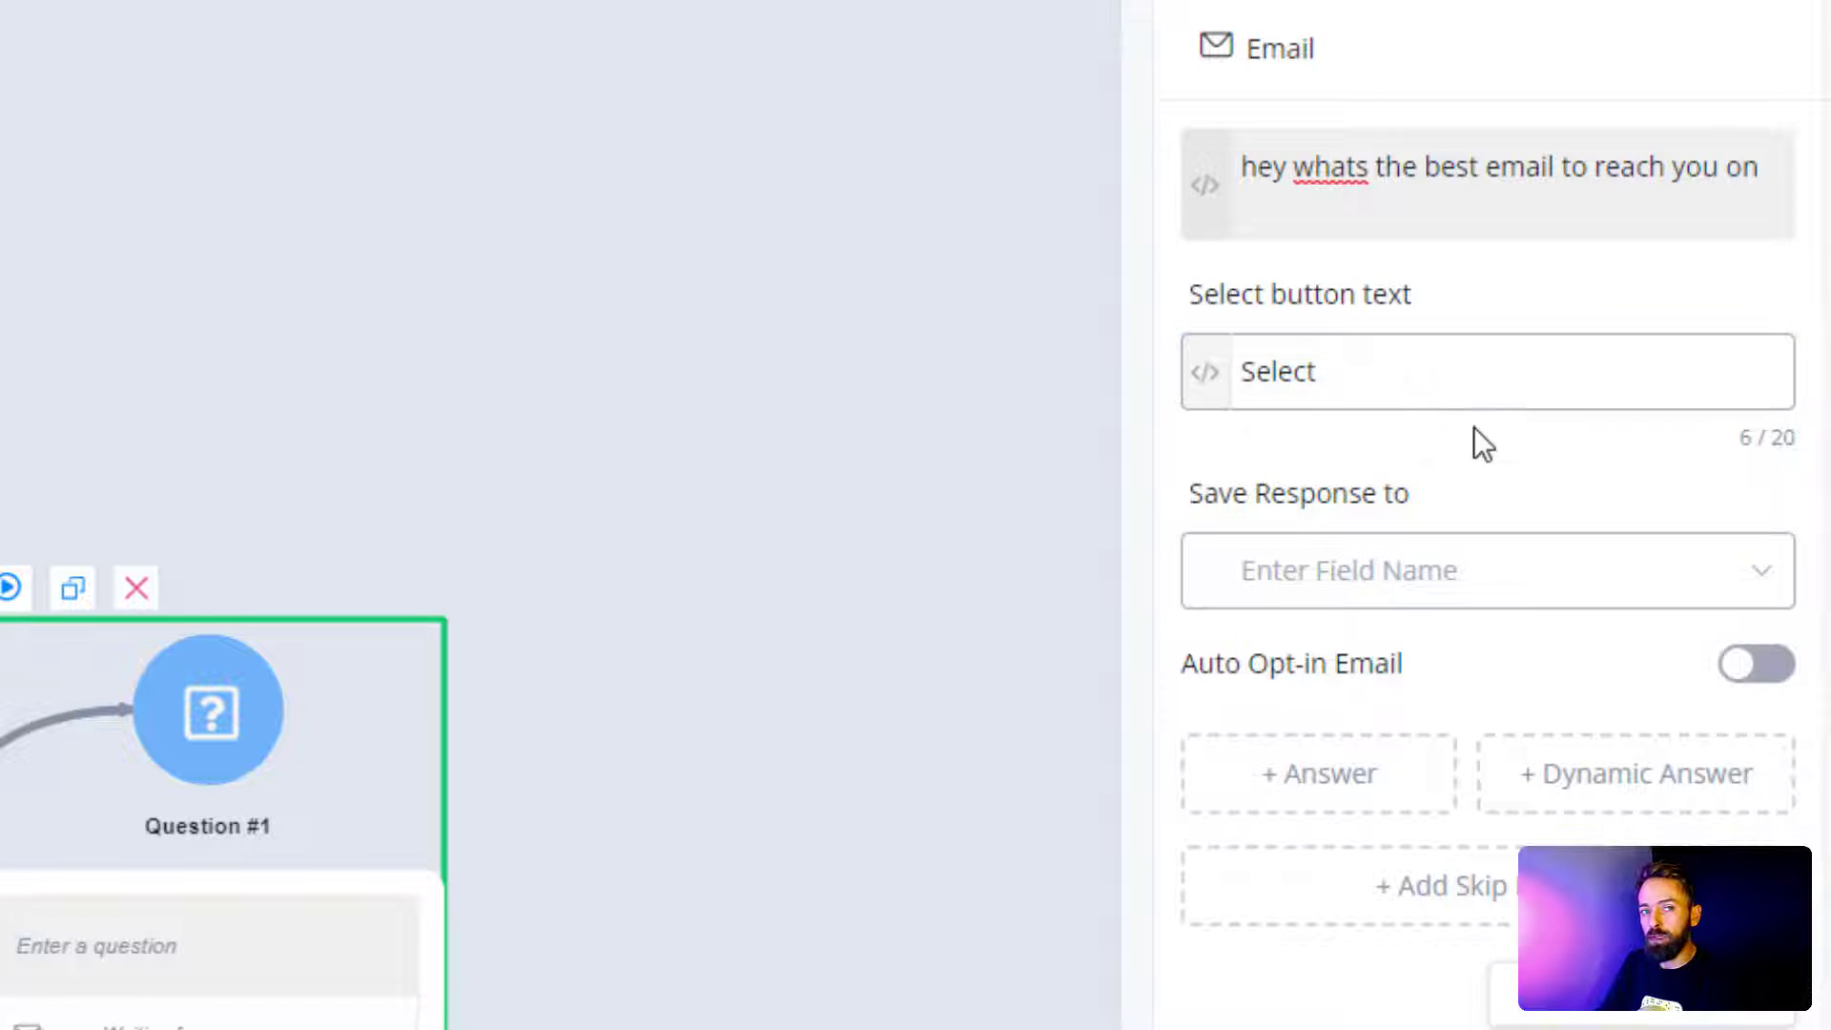
Step: Save the answer to the Email field, enable Auto Opt-in Email, and close the settings
left_click(1395, 591)
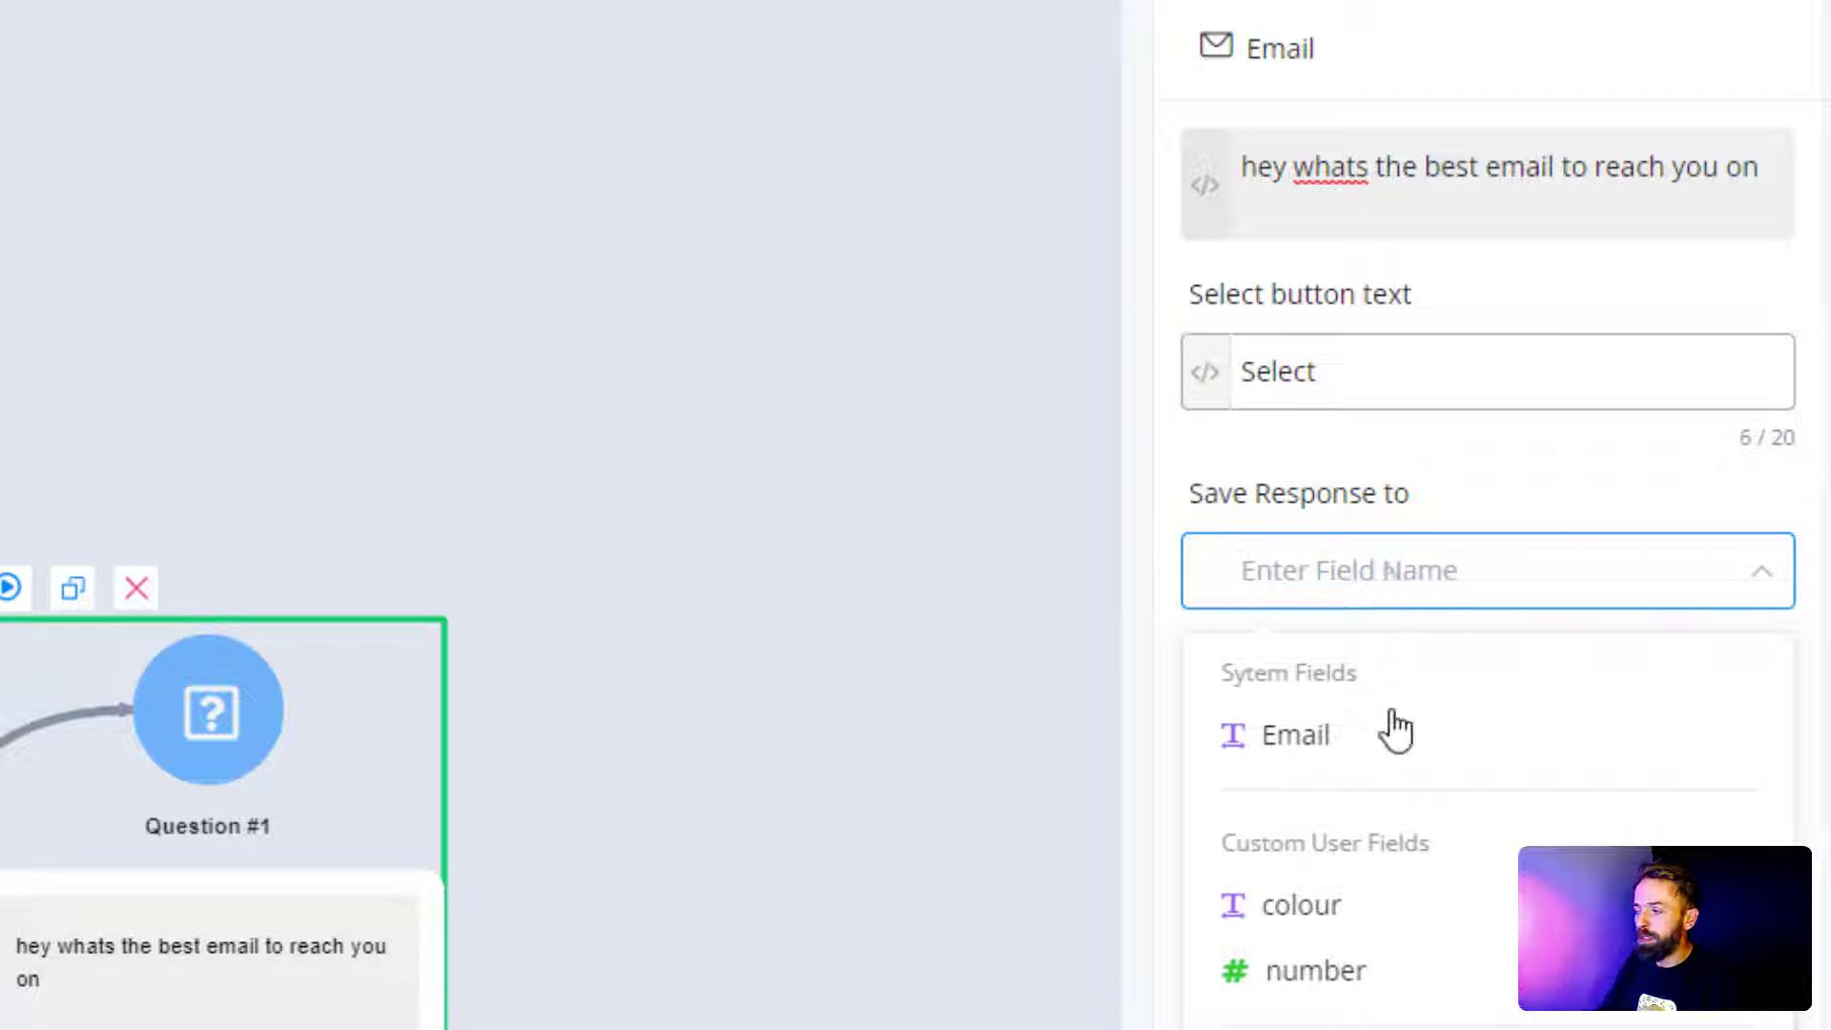
left_click(1306, 759)
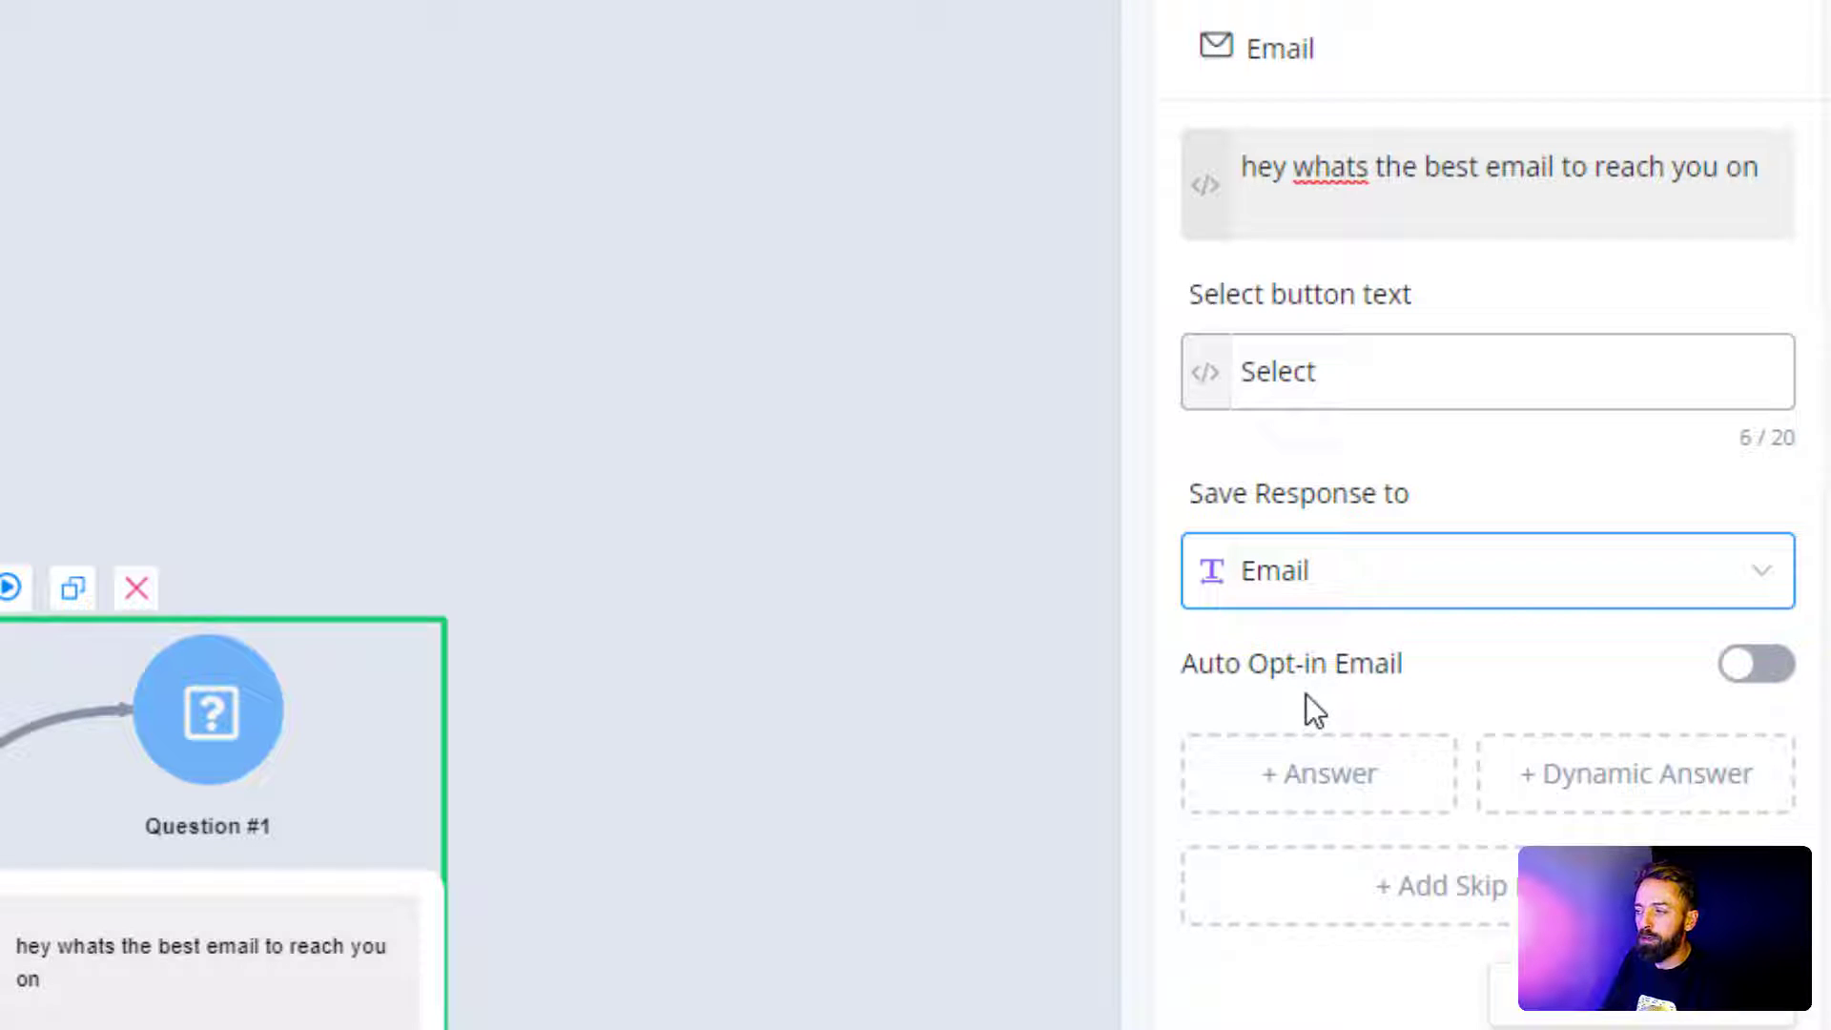
left_click(1739, 683)
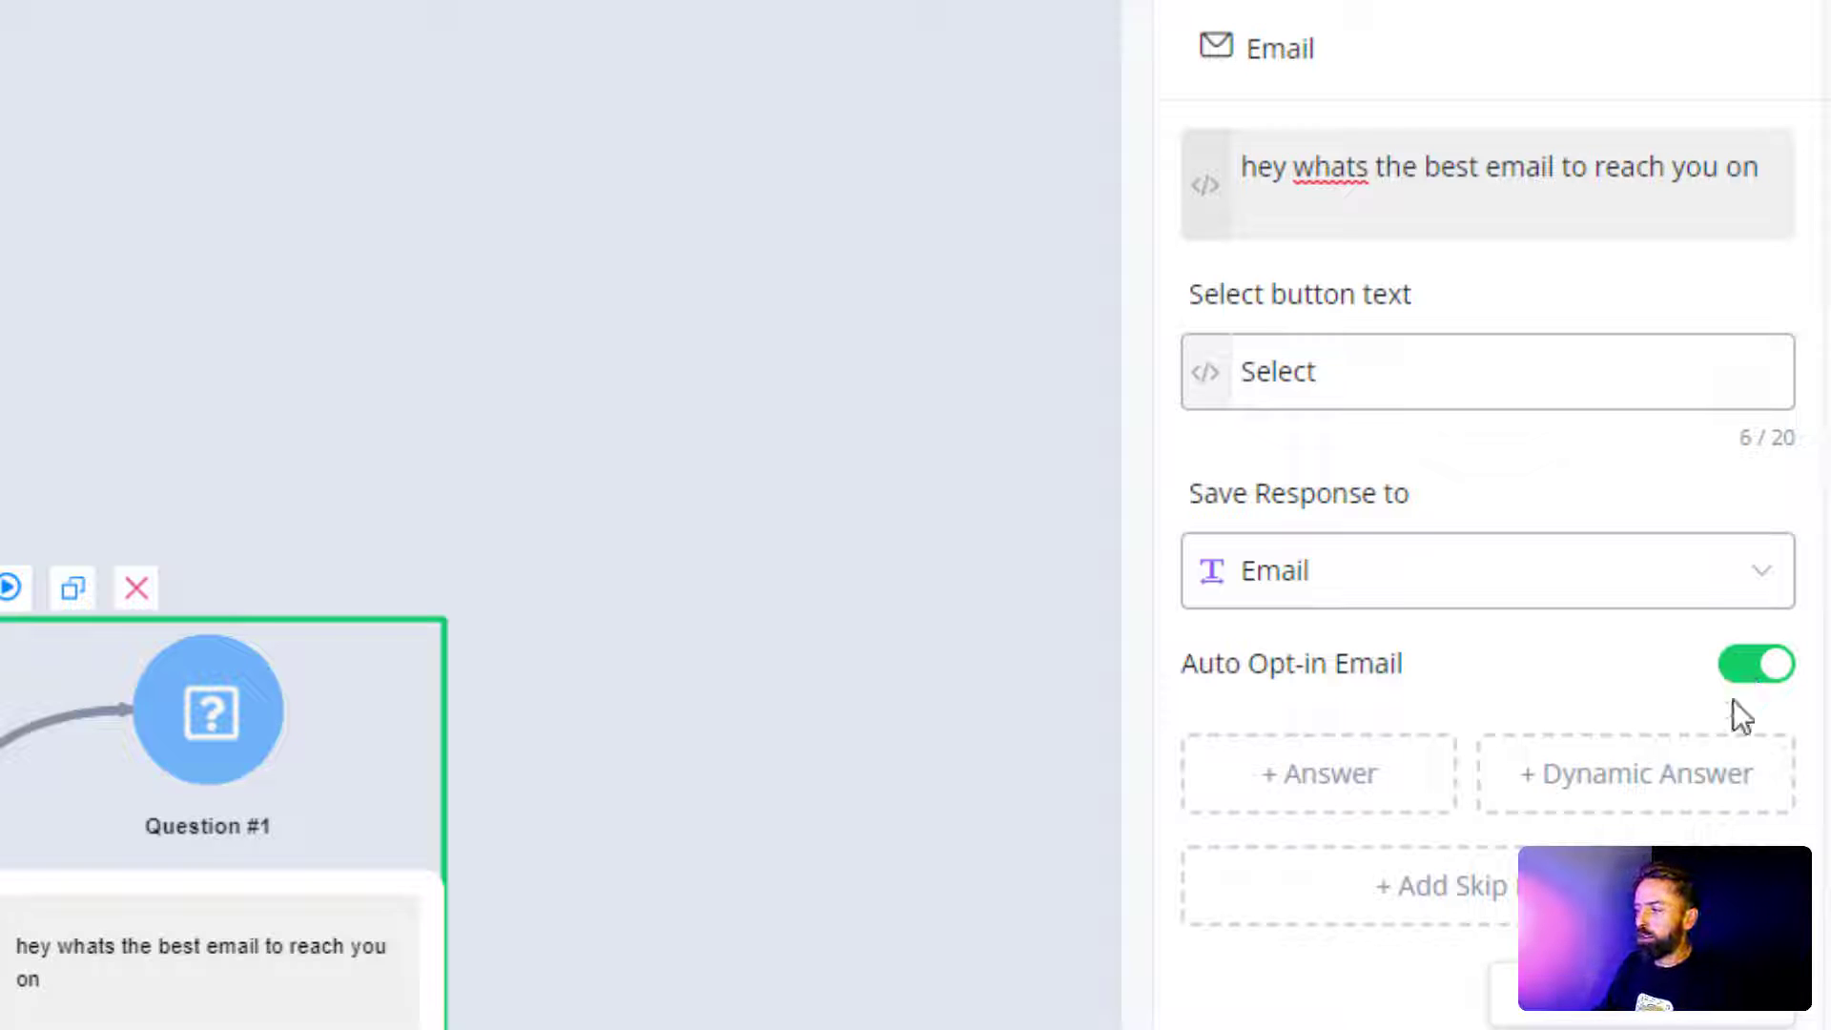
left_click(812, 812)
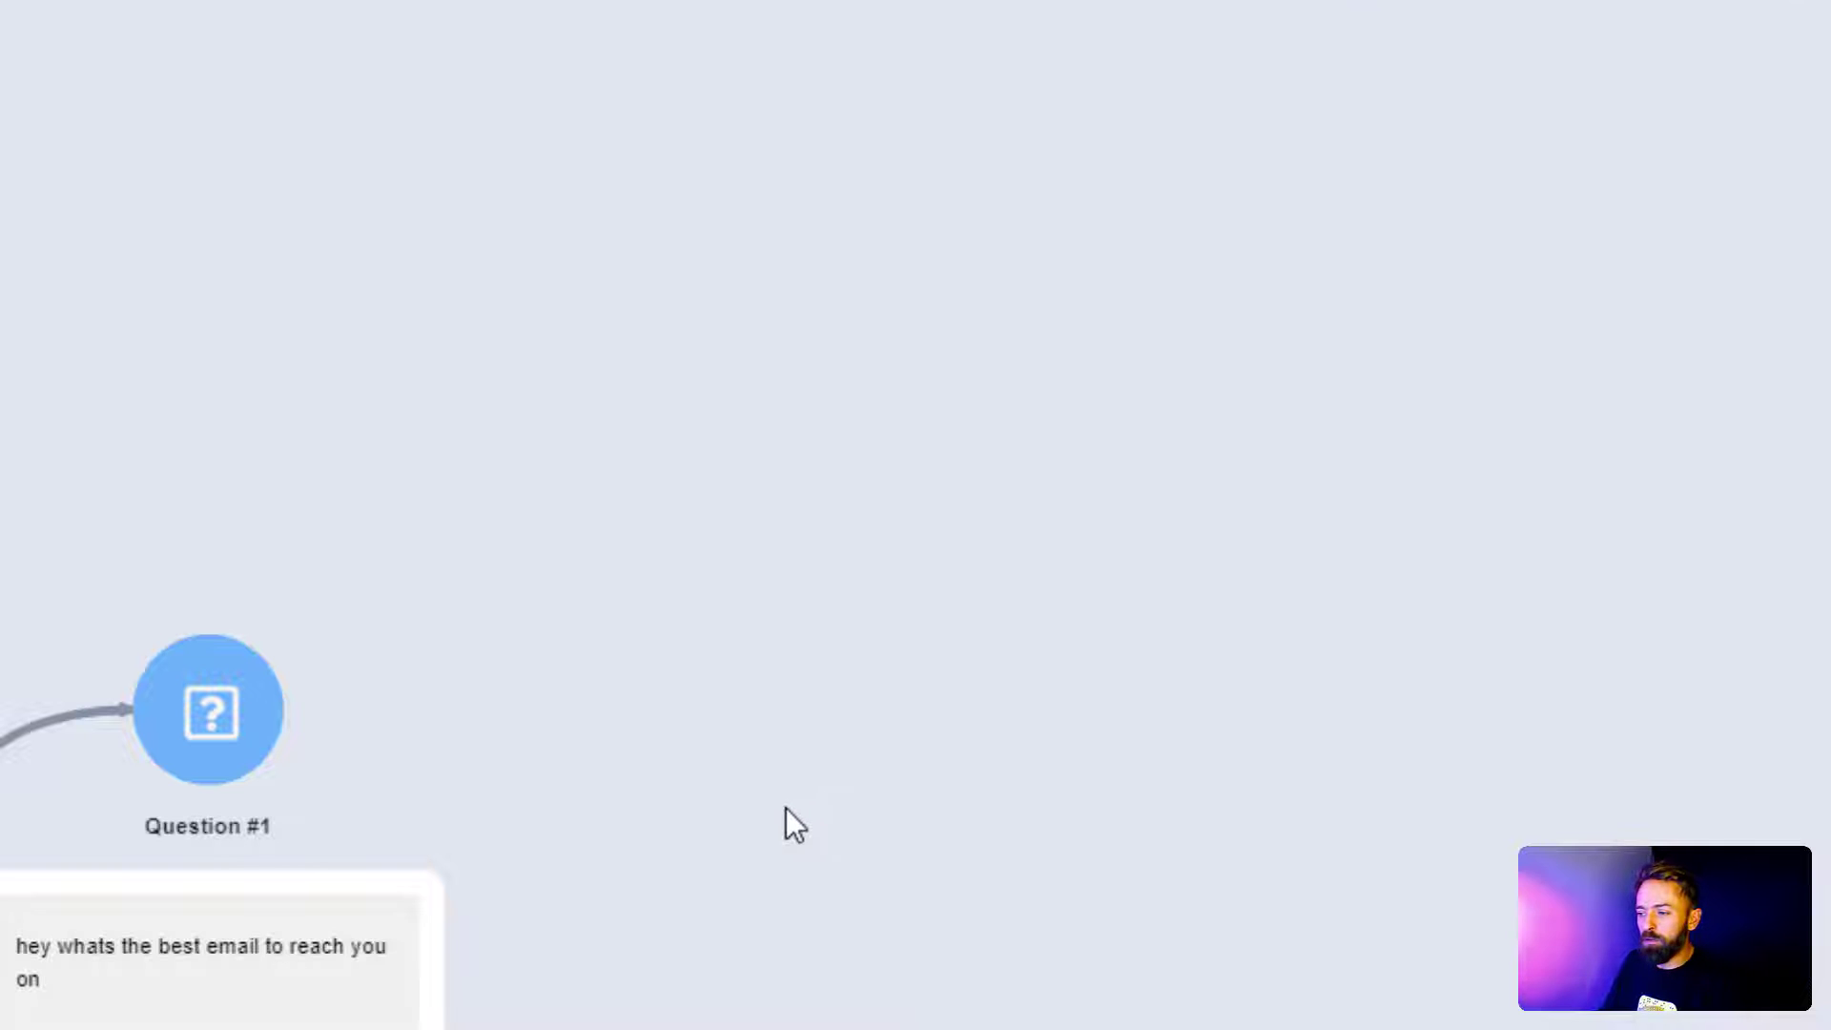
Step: Link a Send Message step after the question reading 'Great we have just sent you an email to {{Email}}'
left_click_drag(780, 810, 826, 342)
left_click_drag(507, 808, 820, 336)
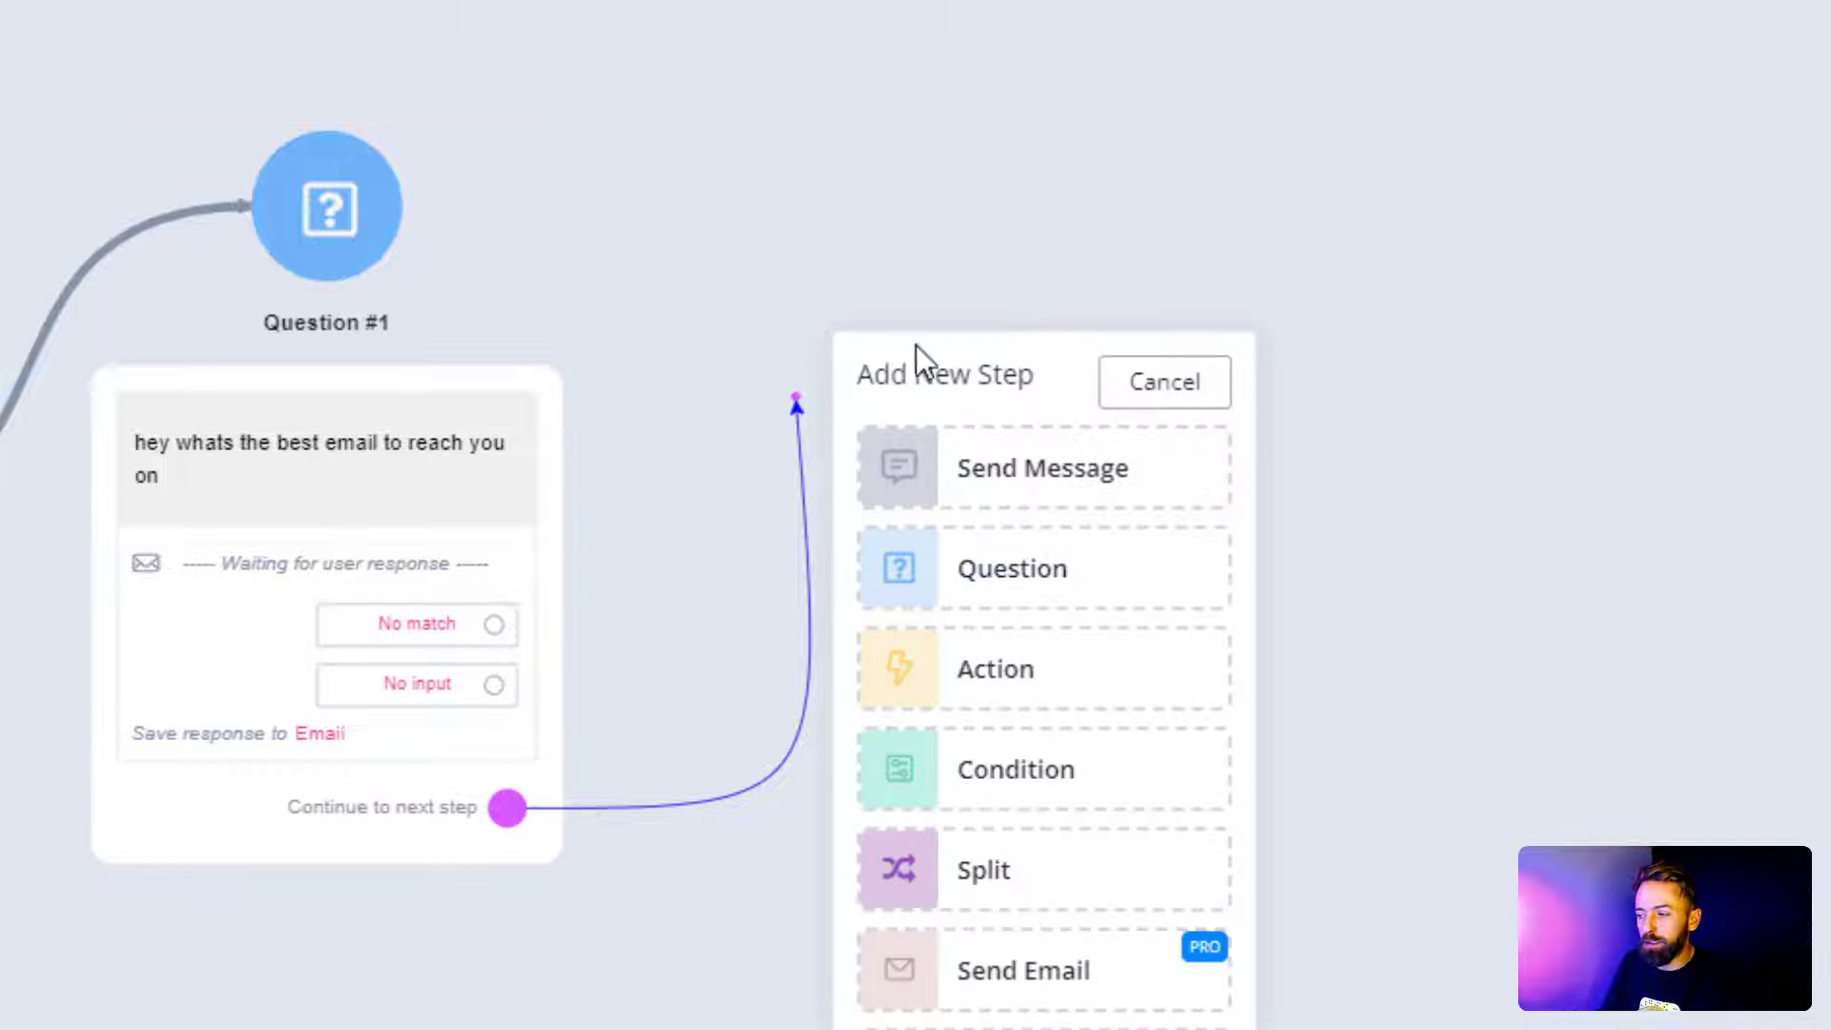
left_click(992, 489)
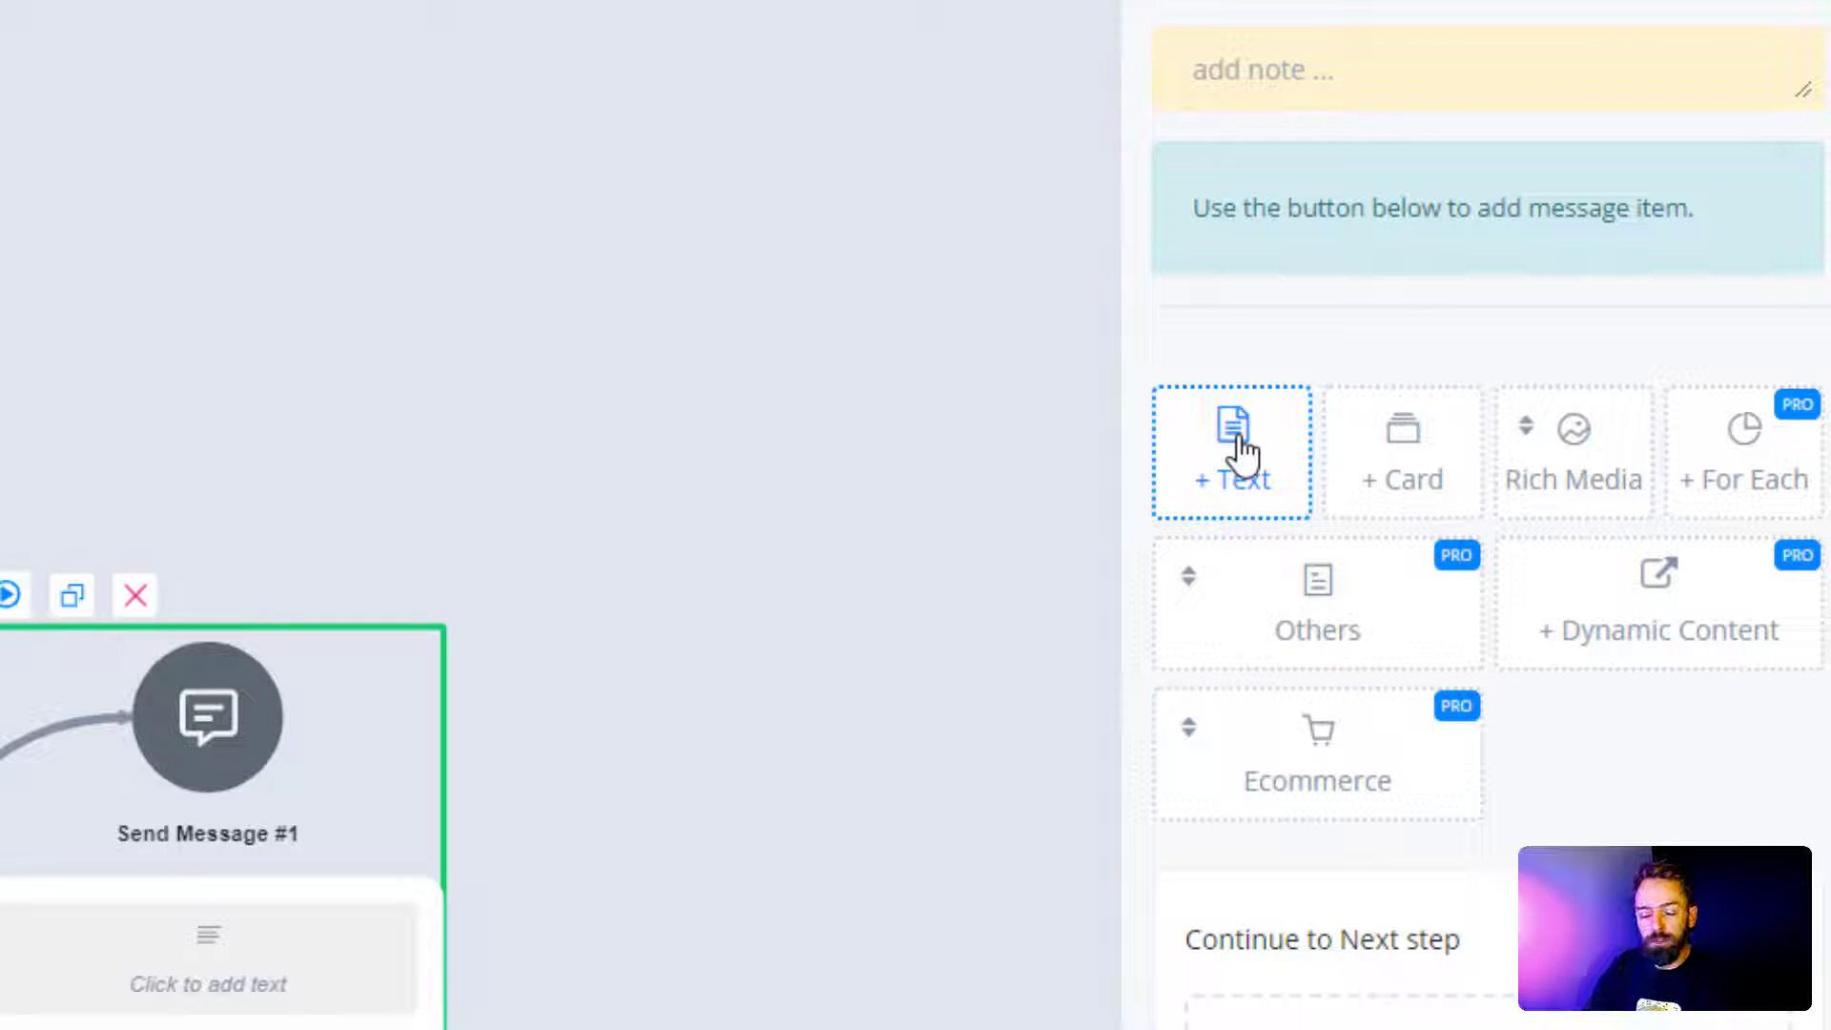
left_click(1237, 448)
scroll(1238, 454, "down", 3)
left_click(1347, 80)
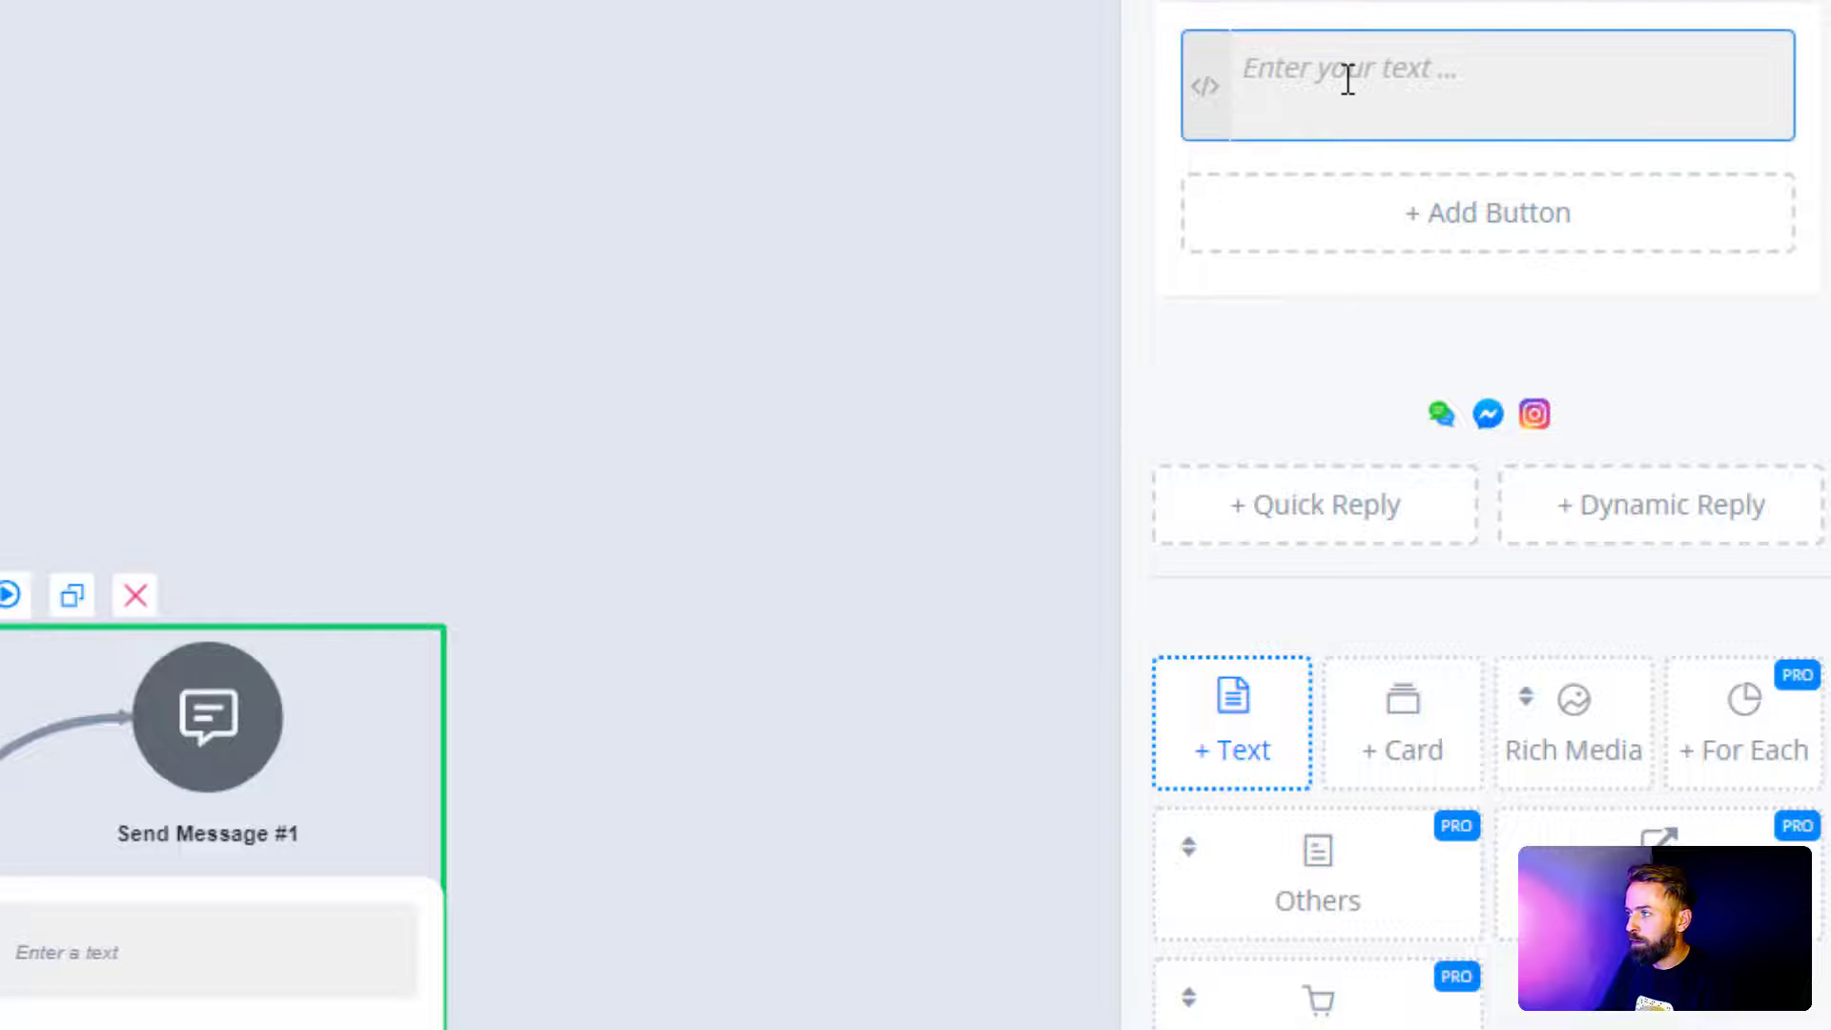
type("Gre")
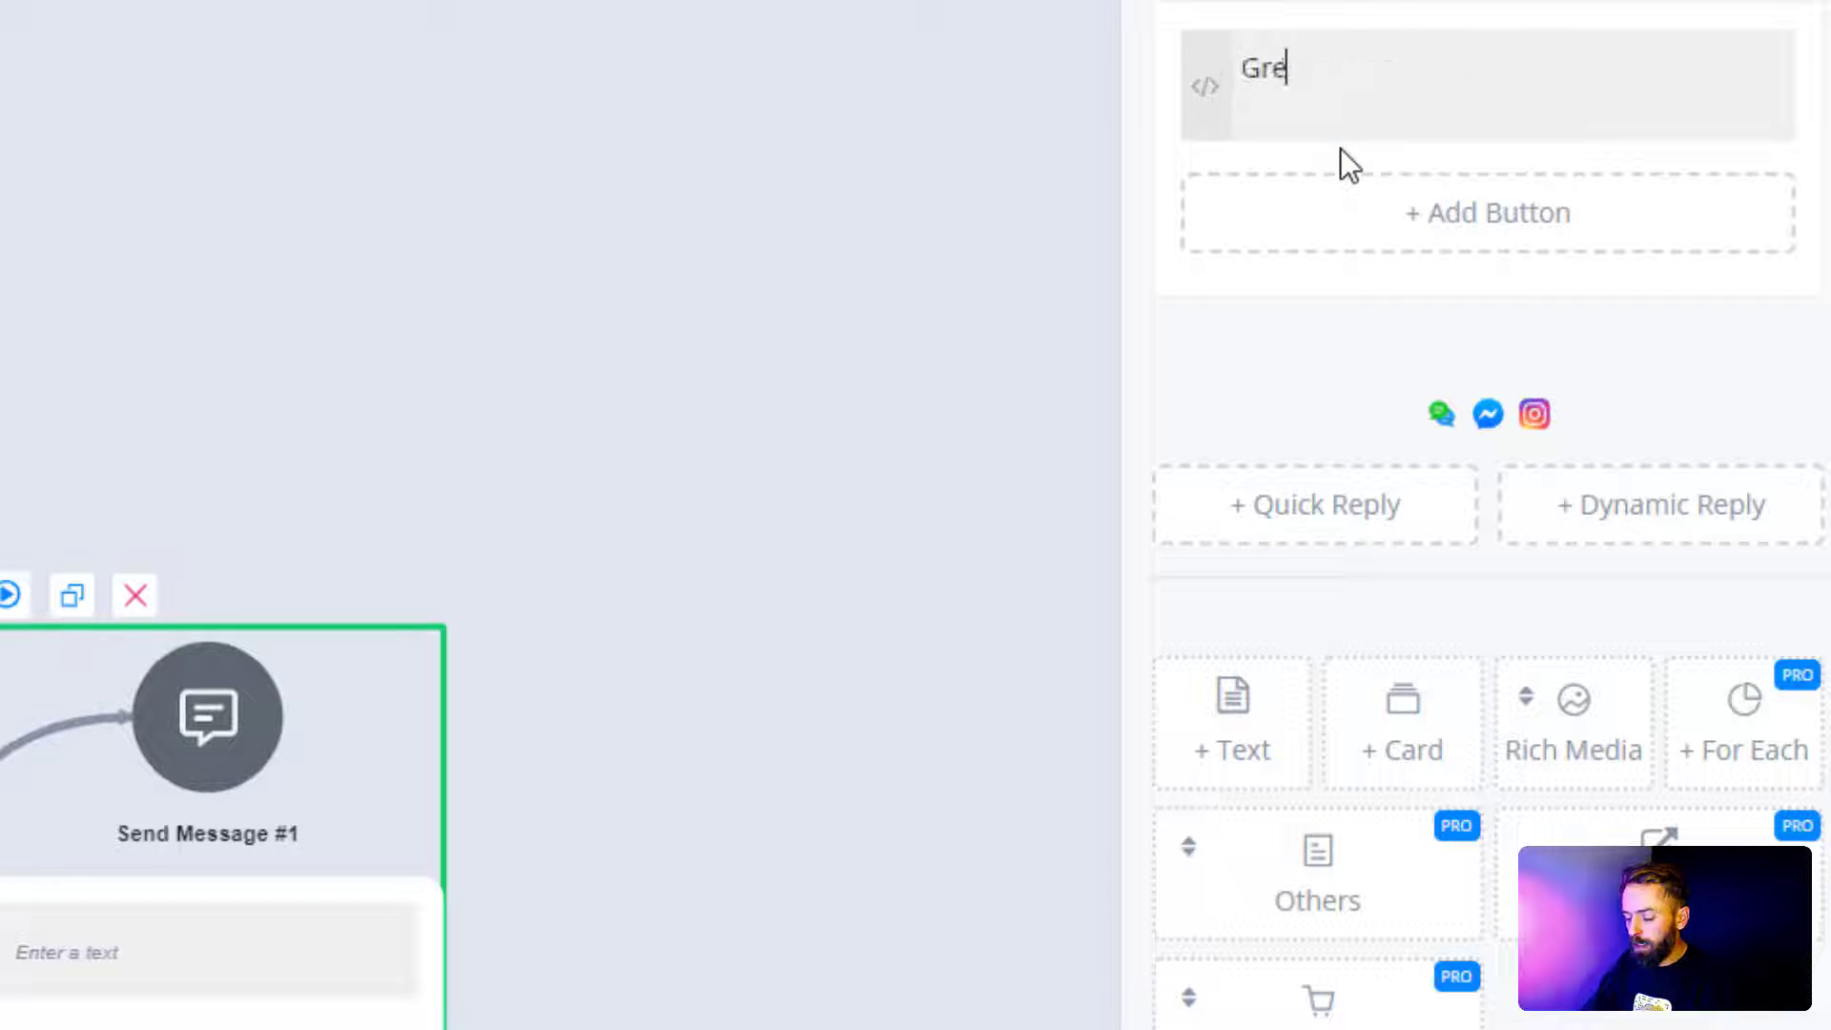
type("at we have ")
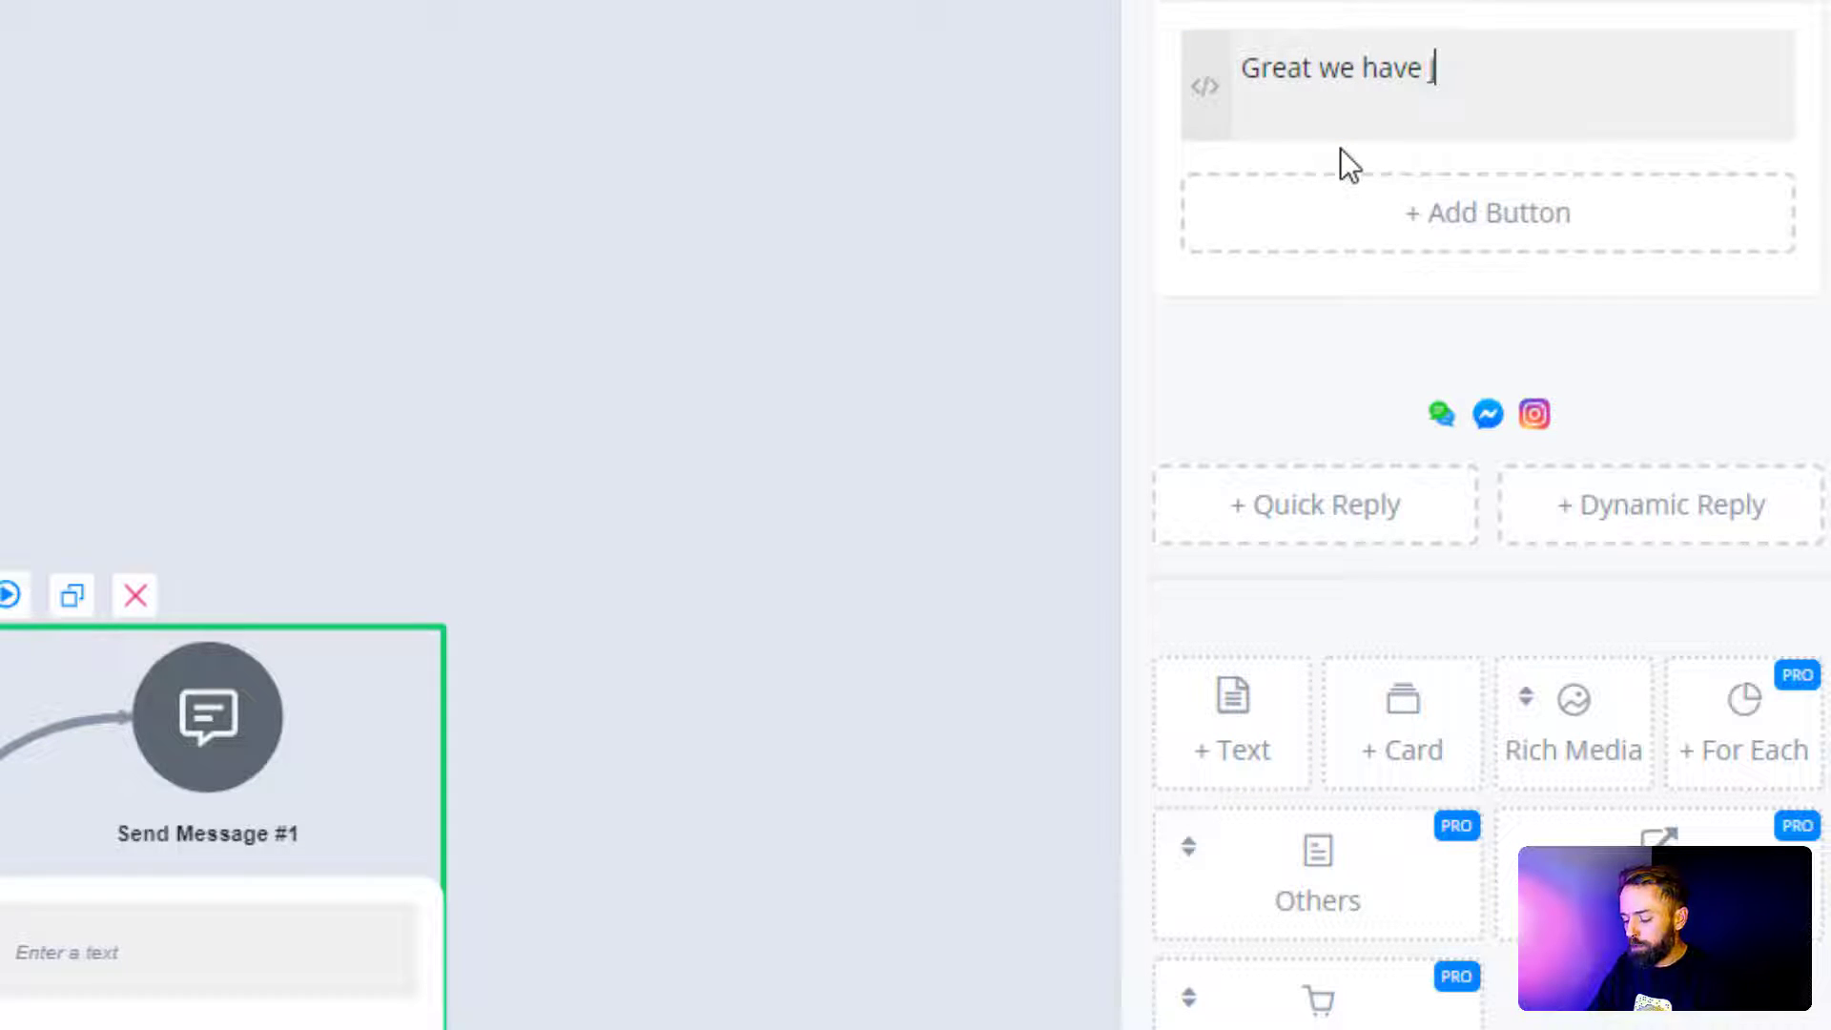
type("just sent you ")
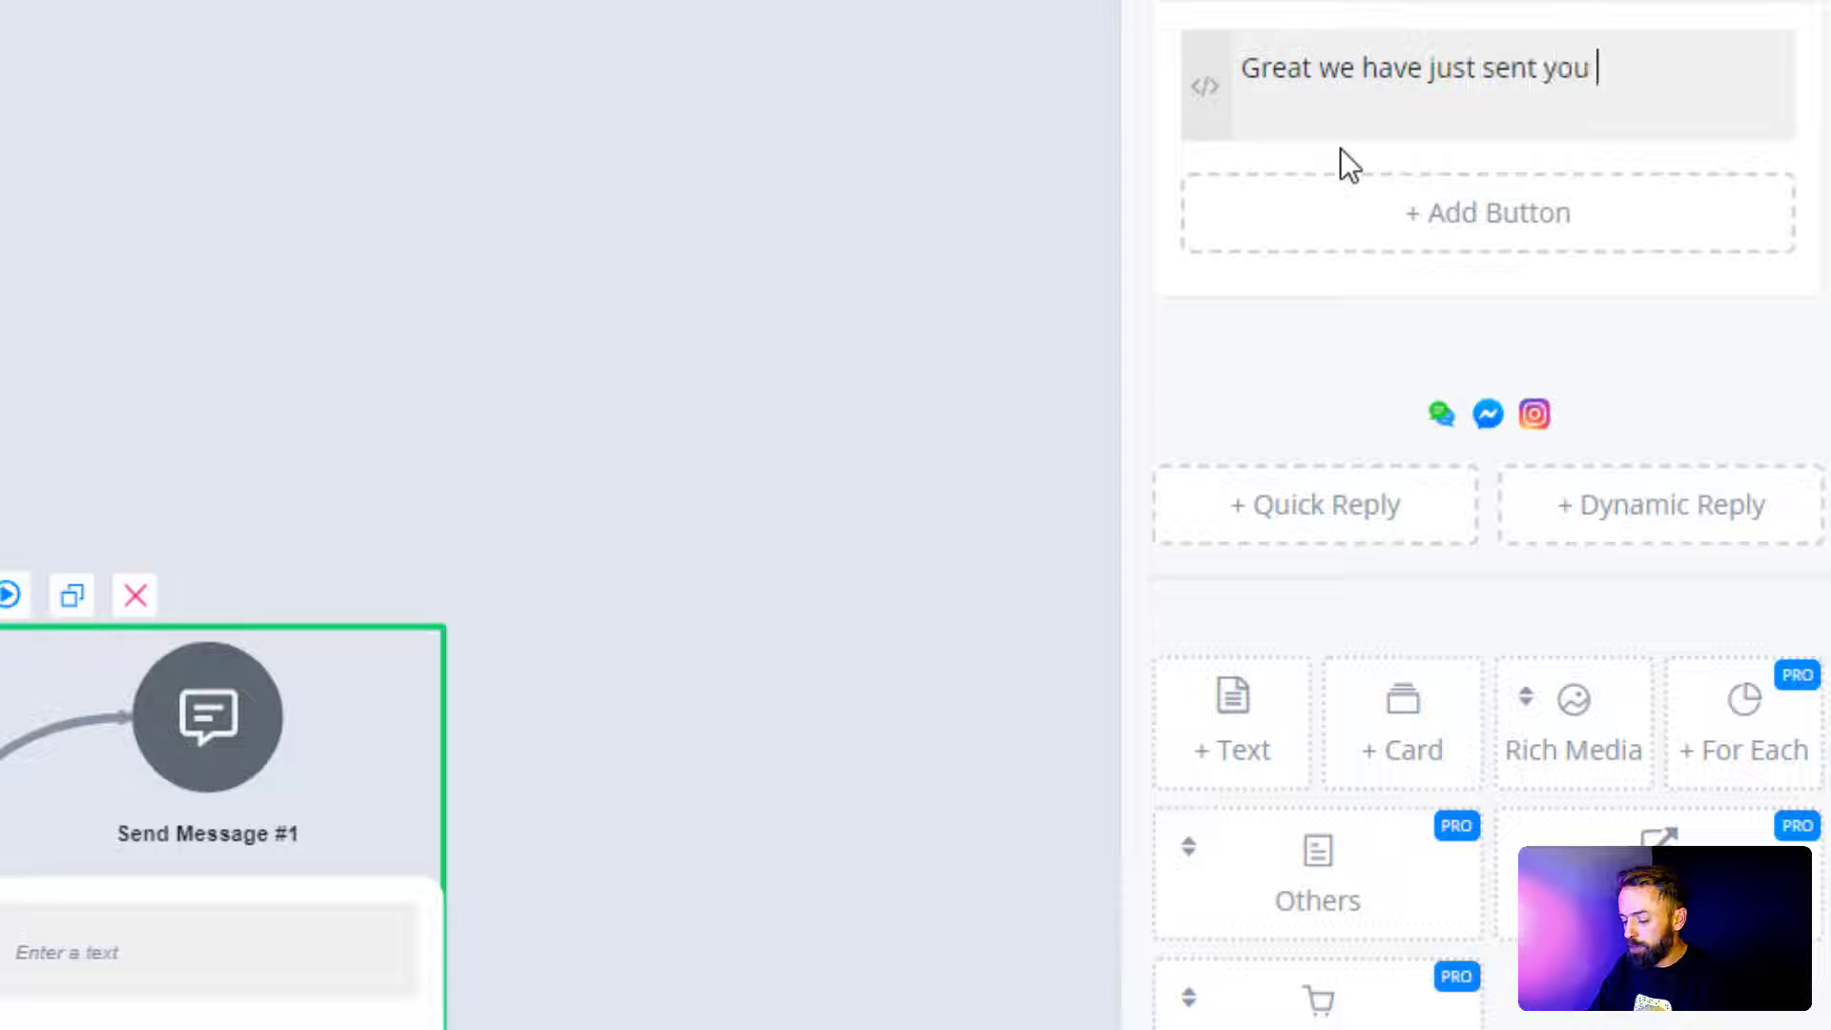
type("an email t")
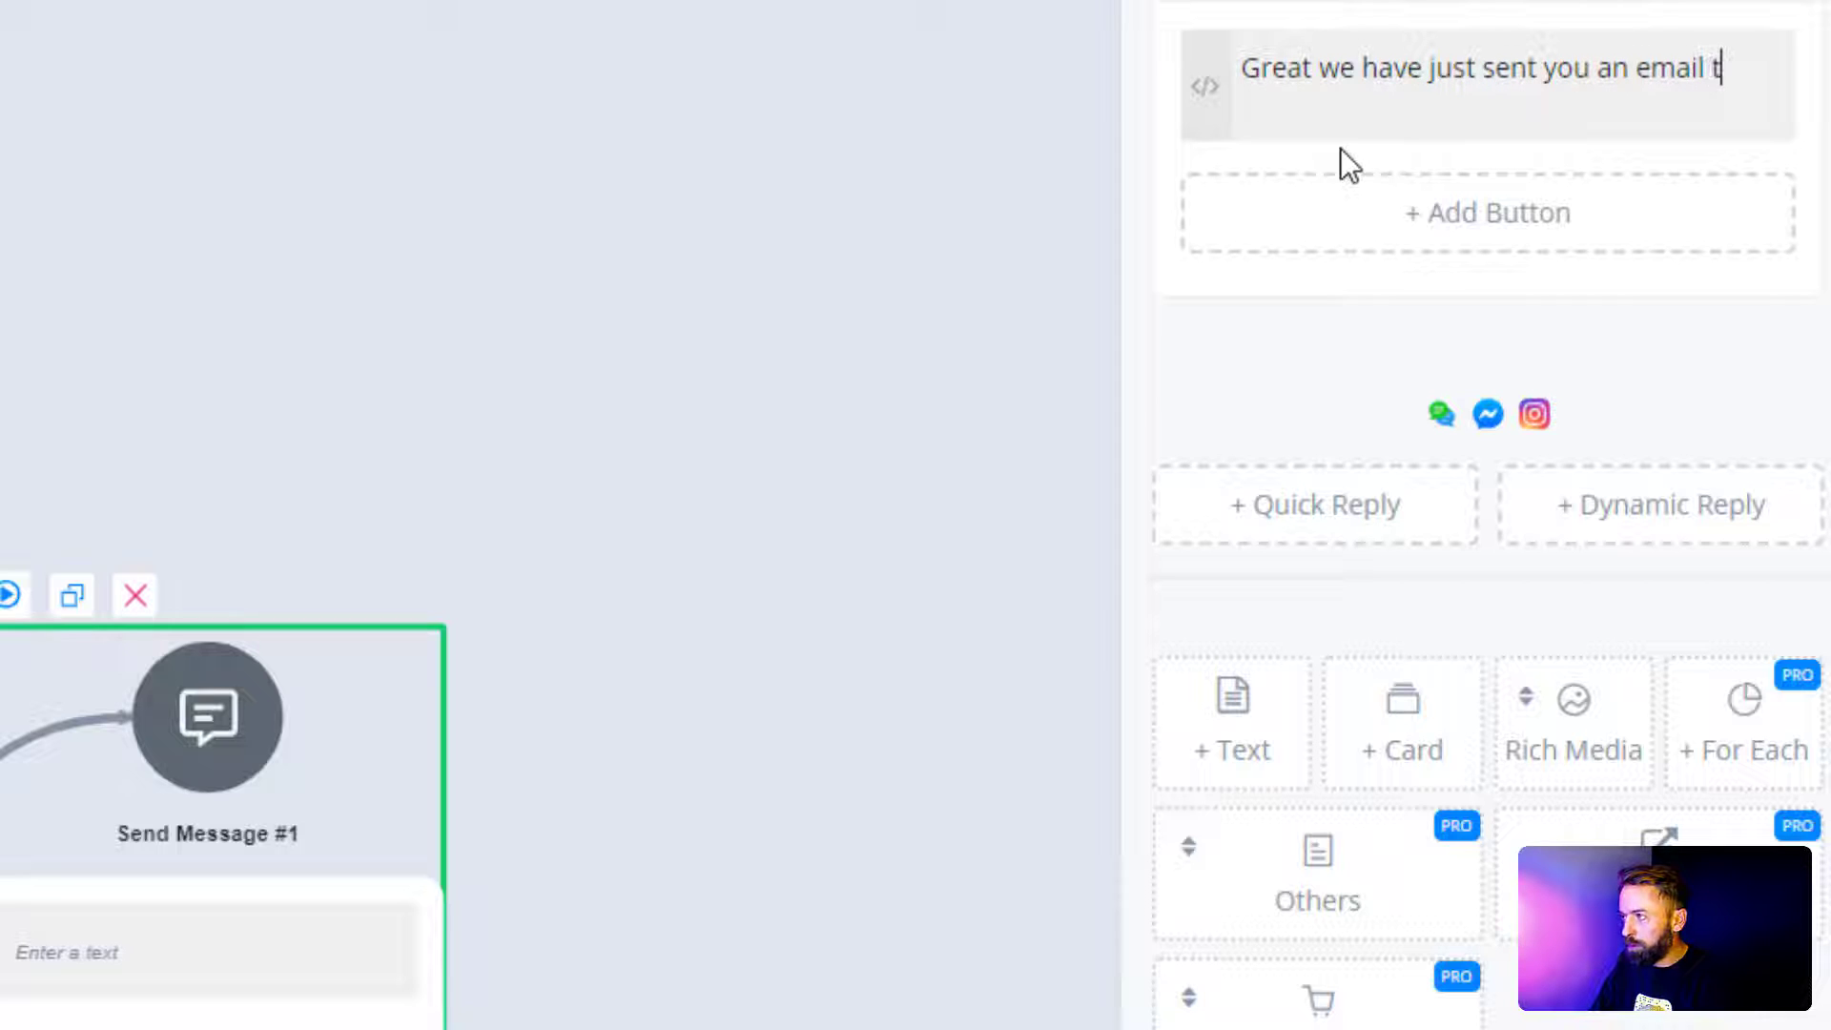
type("o {")
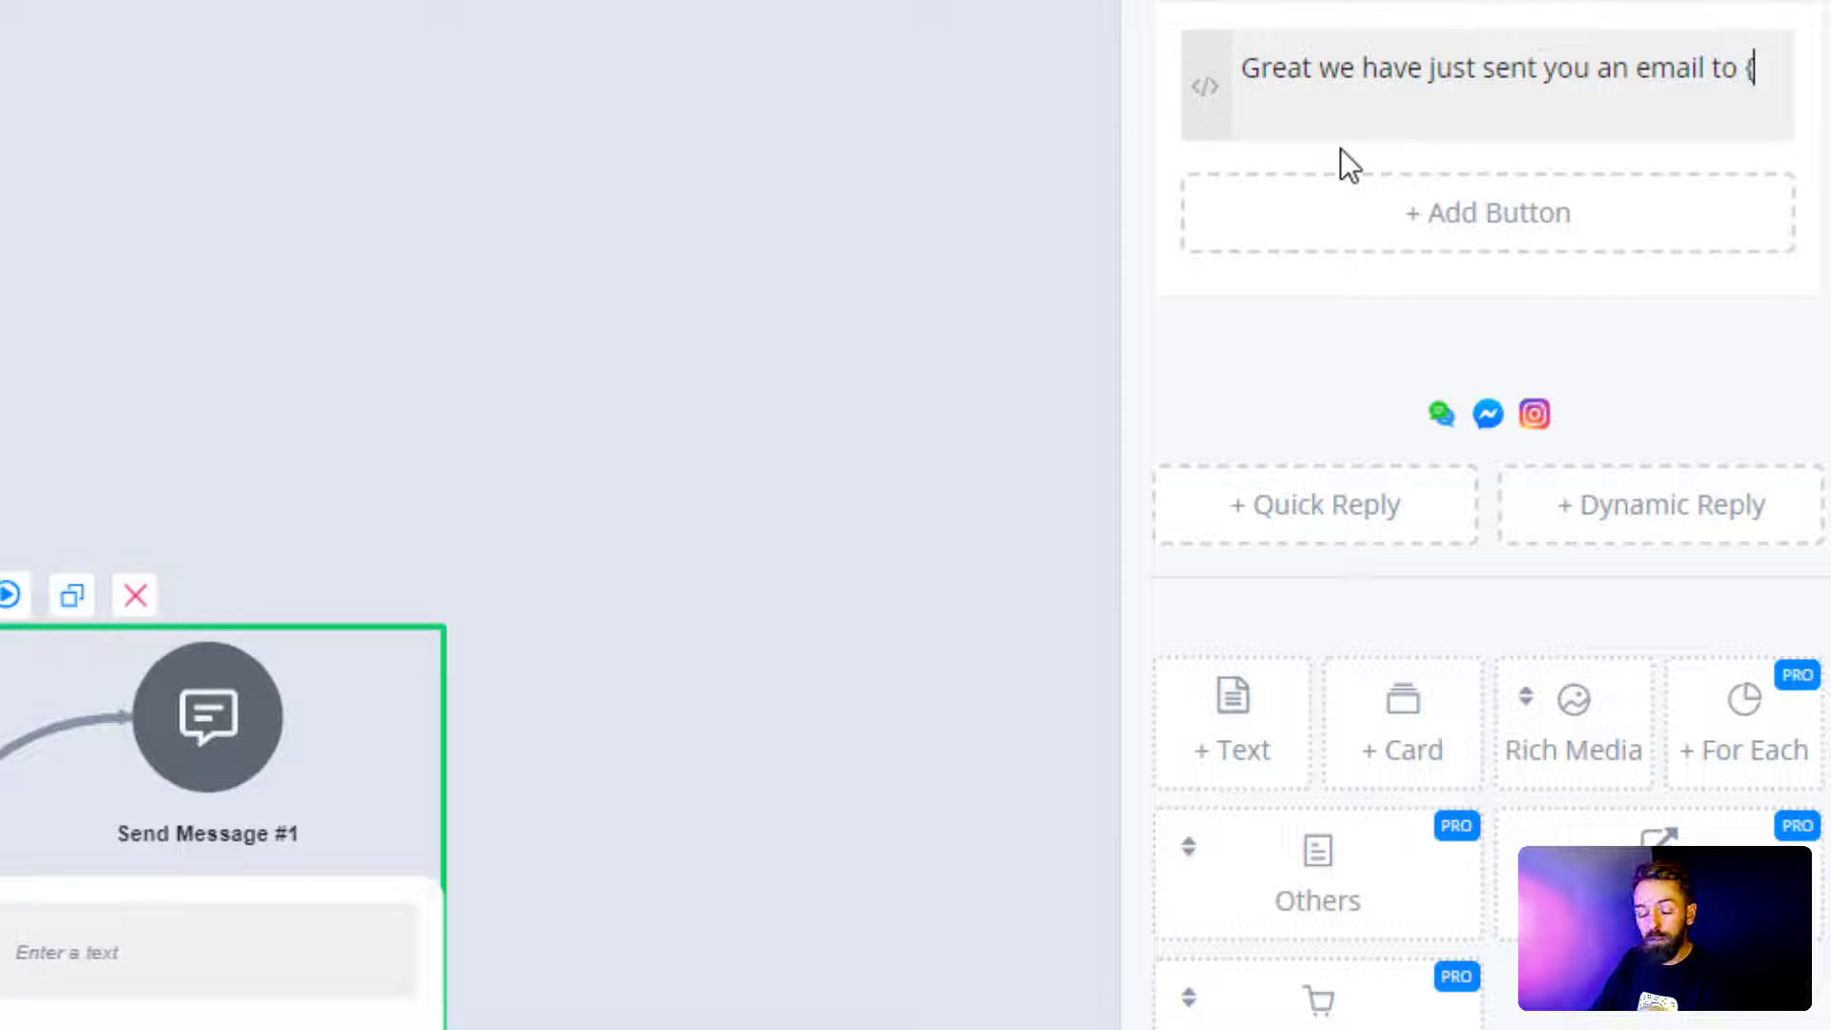
type("{")
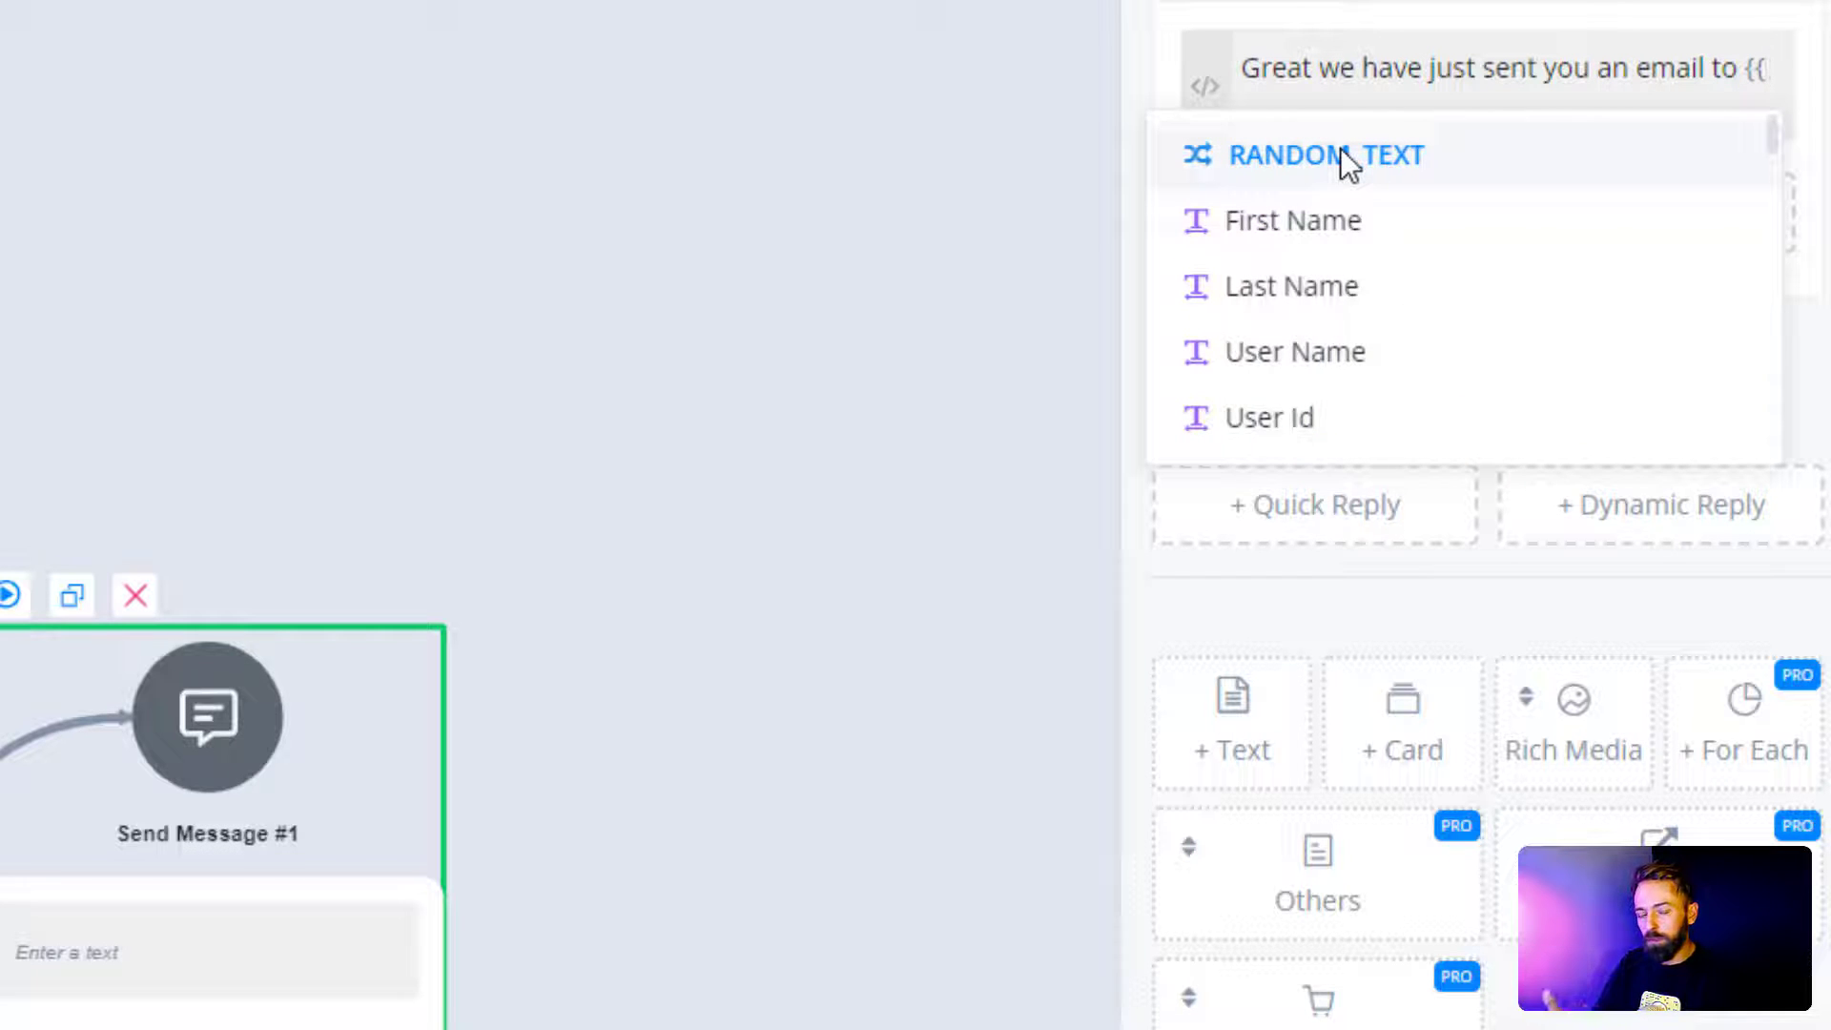
type("ema")
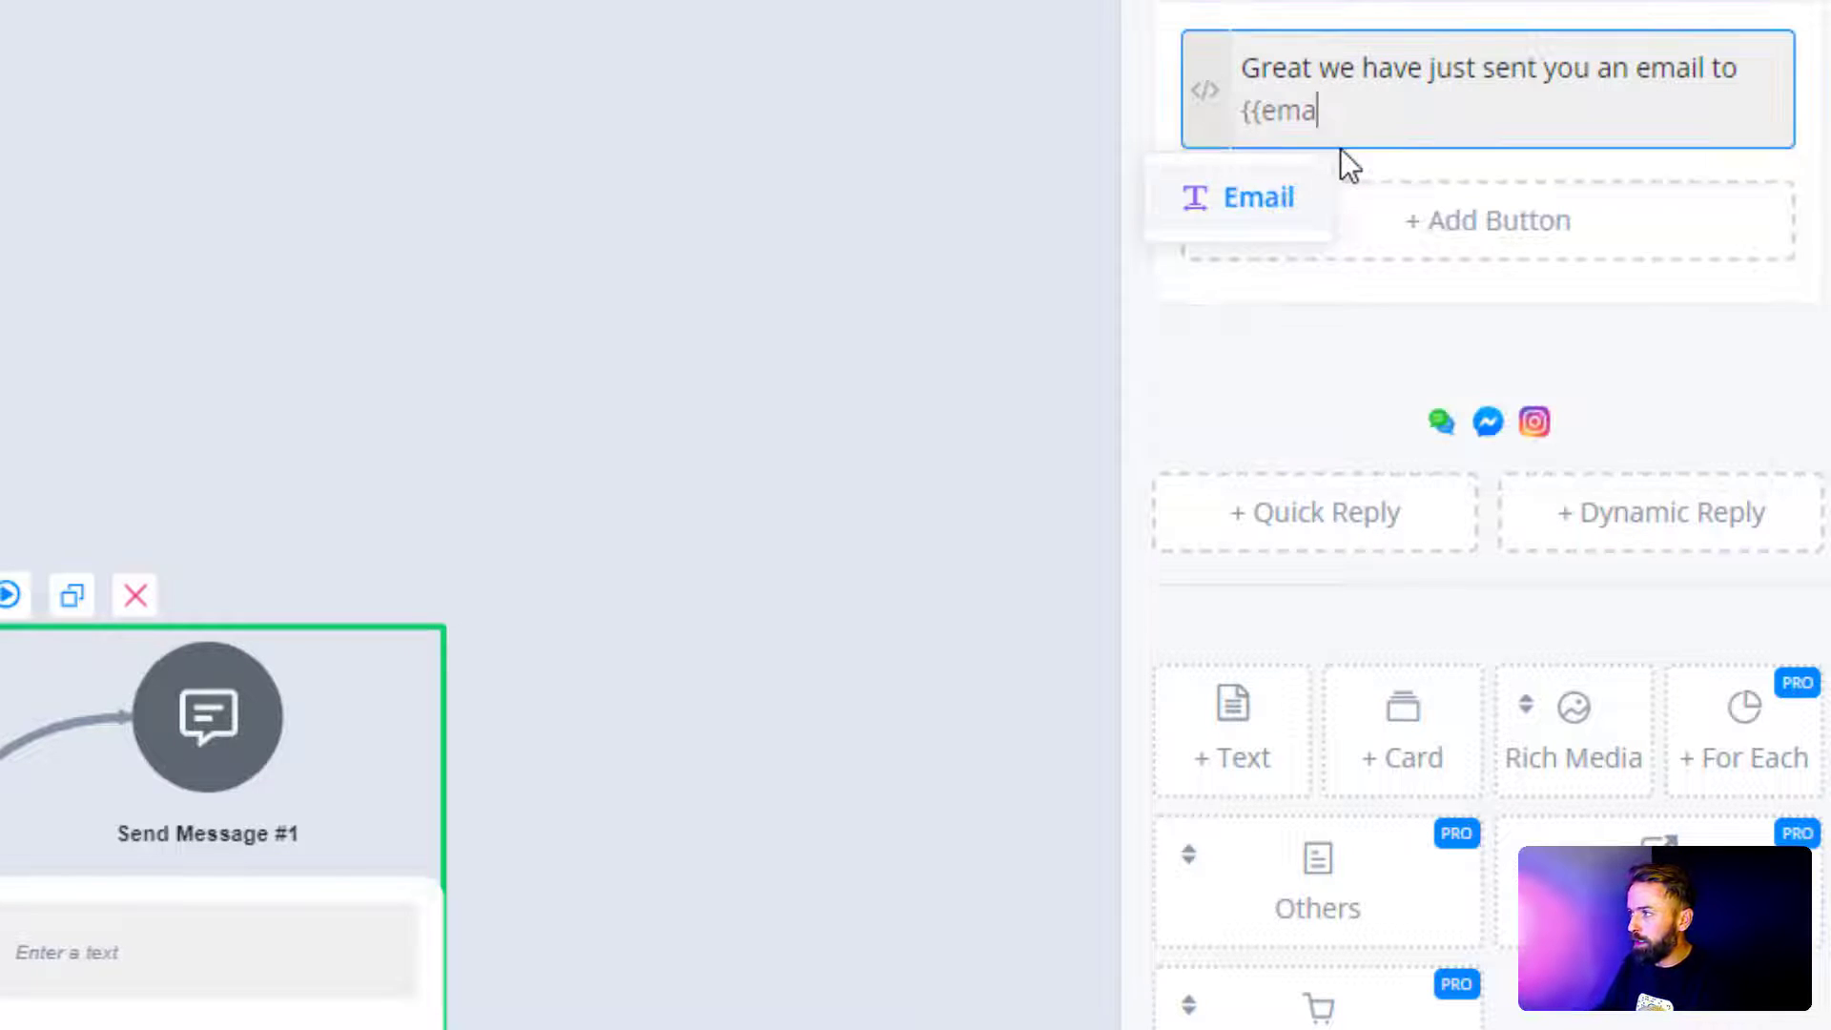
left_click(1278, 229)
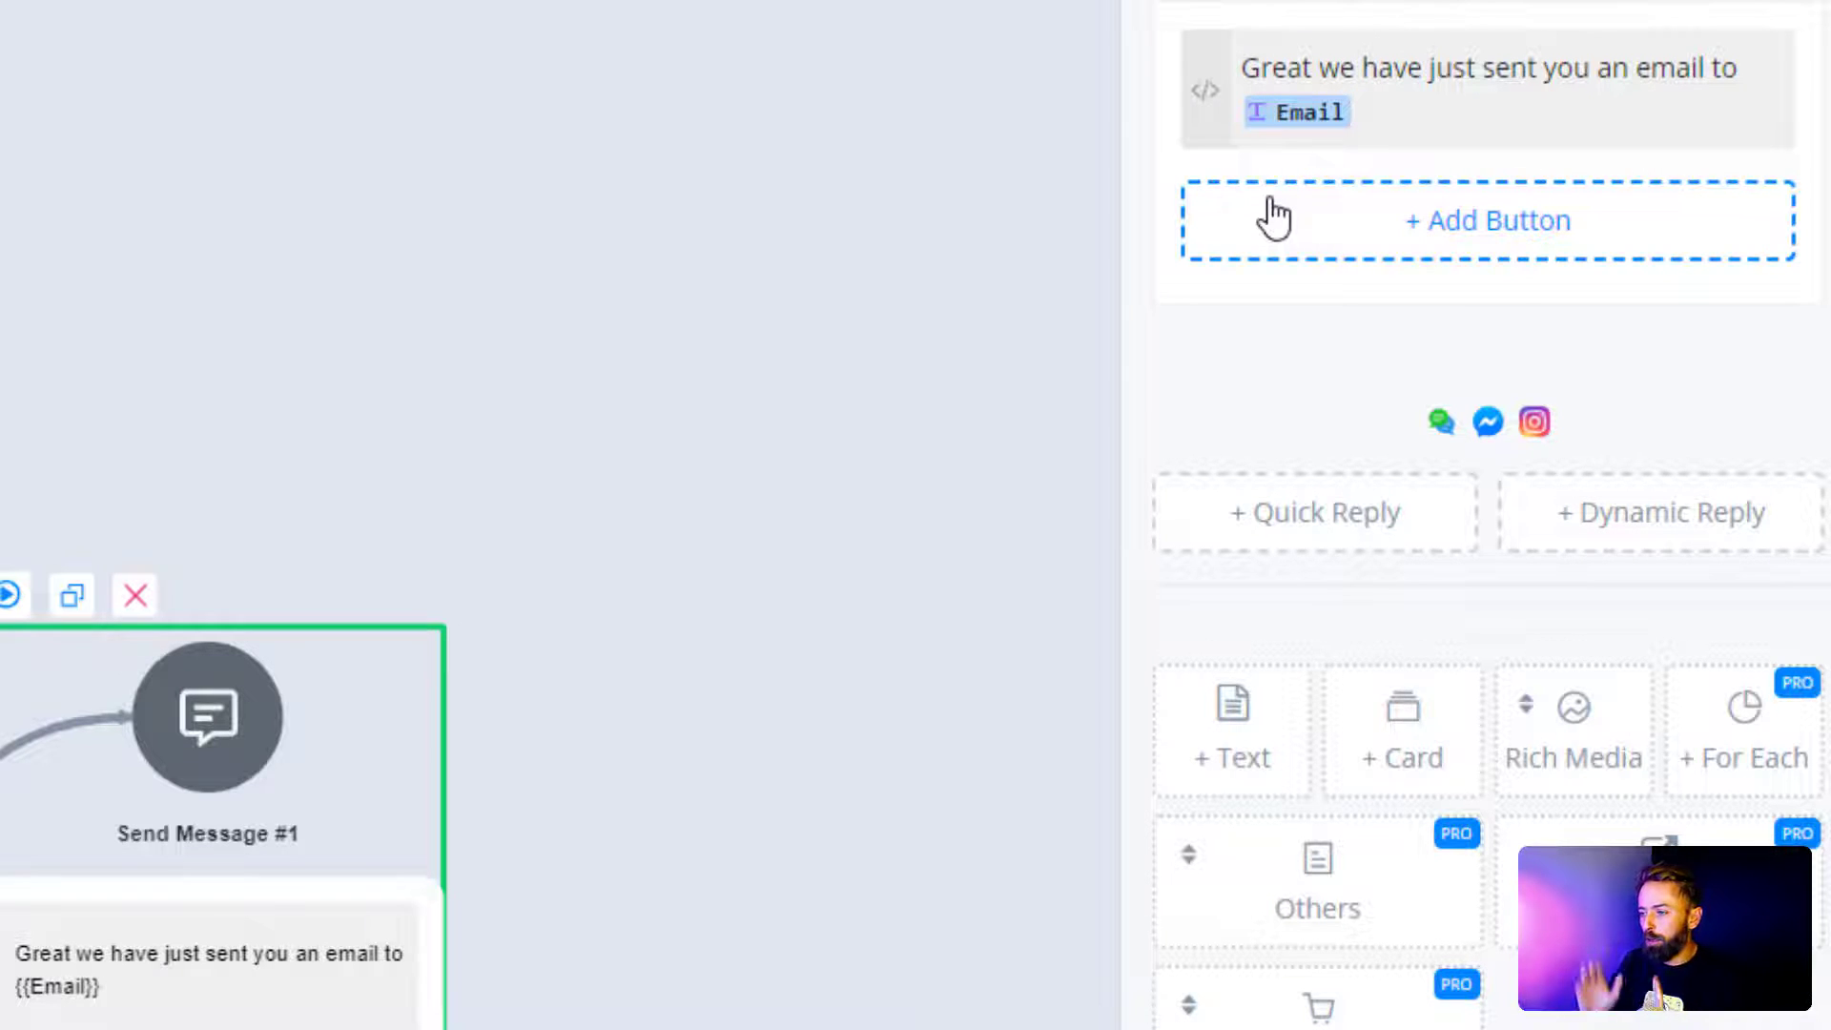
left_click(580, 282)
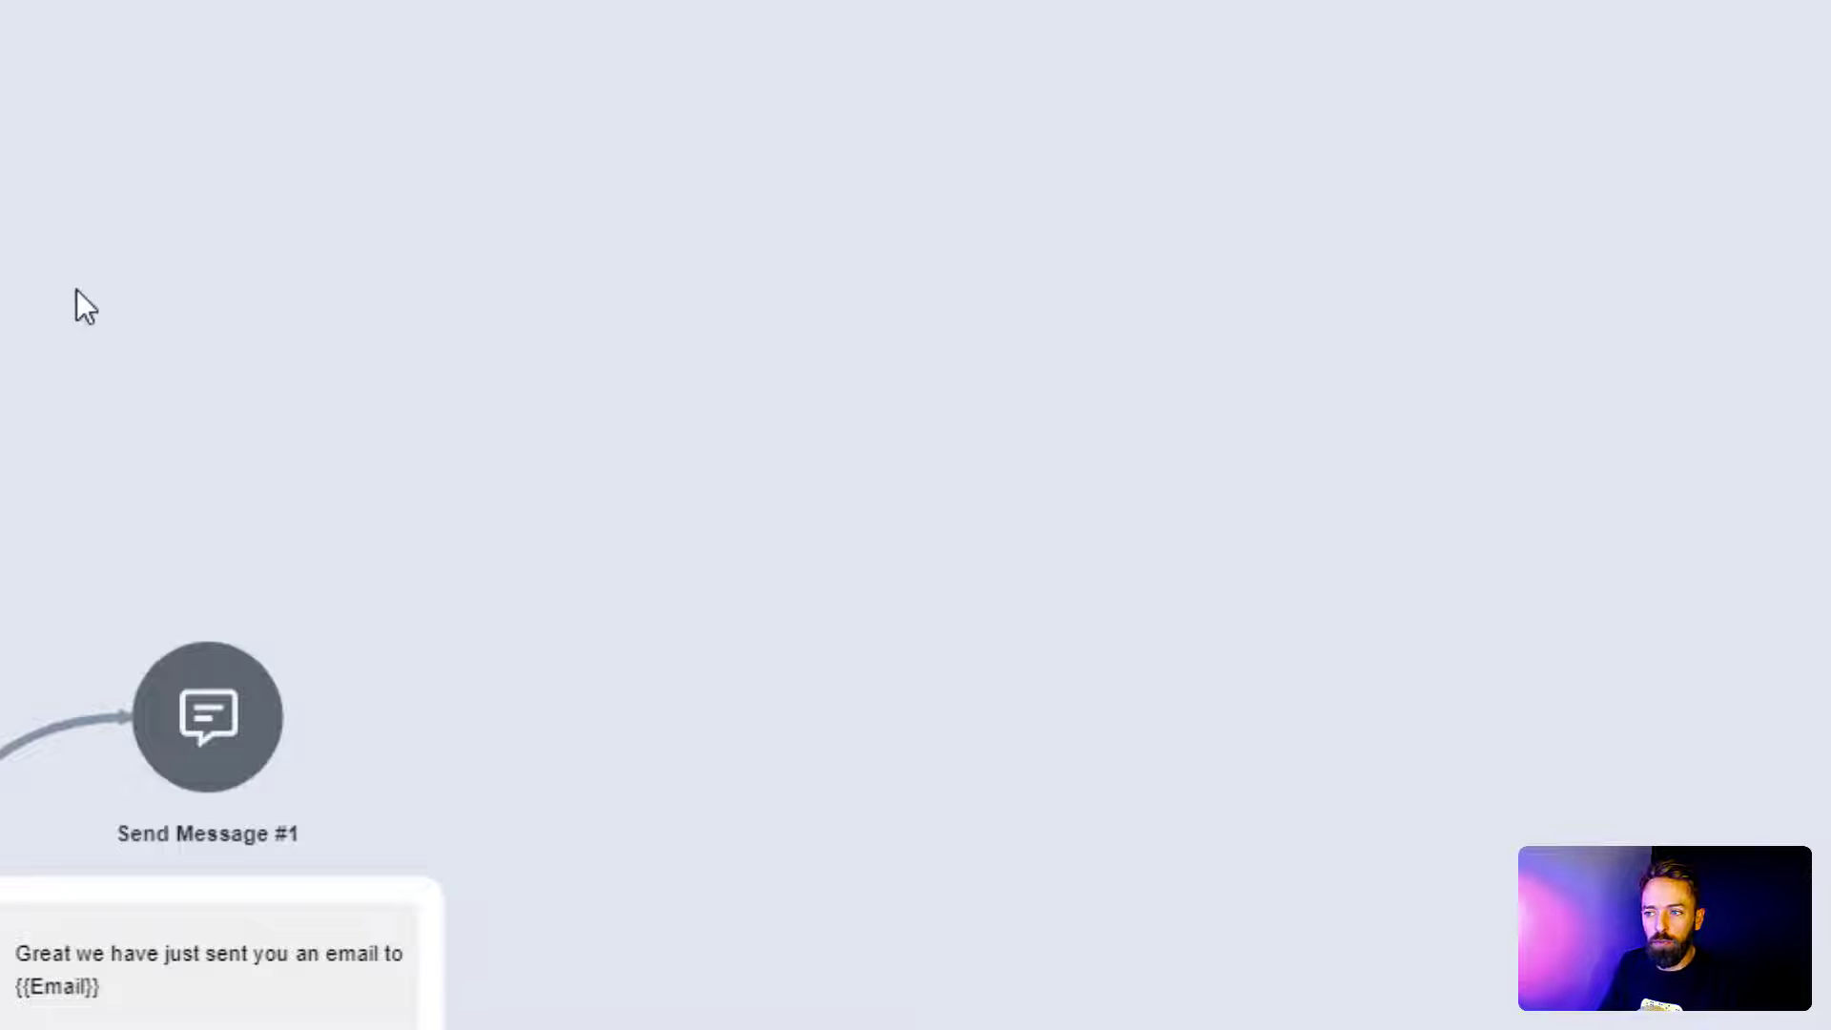
left_click_drag(118, 290, 126, 290)
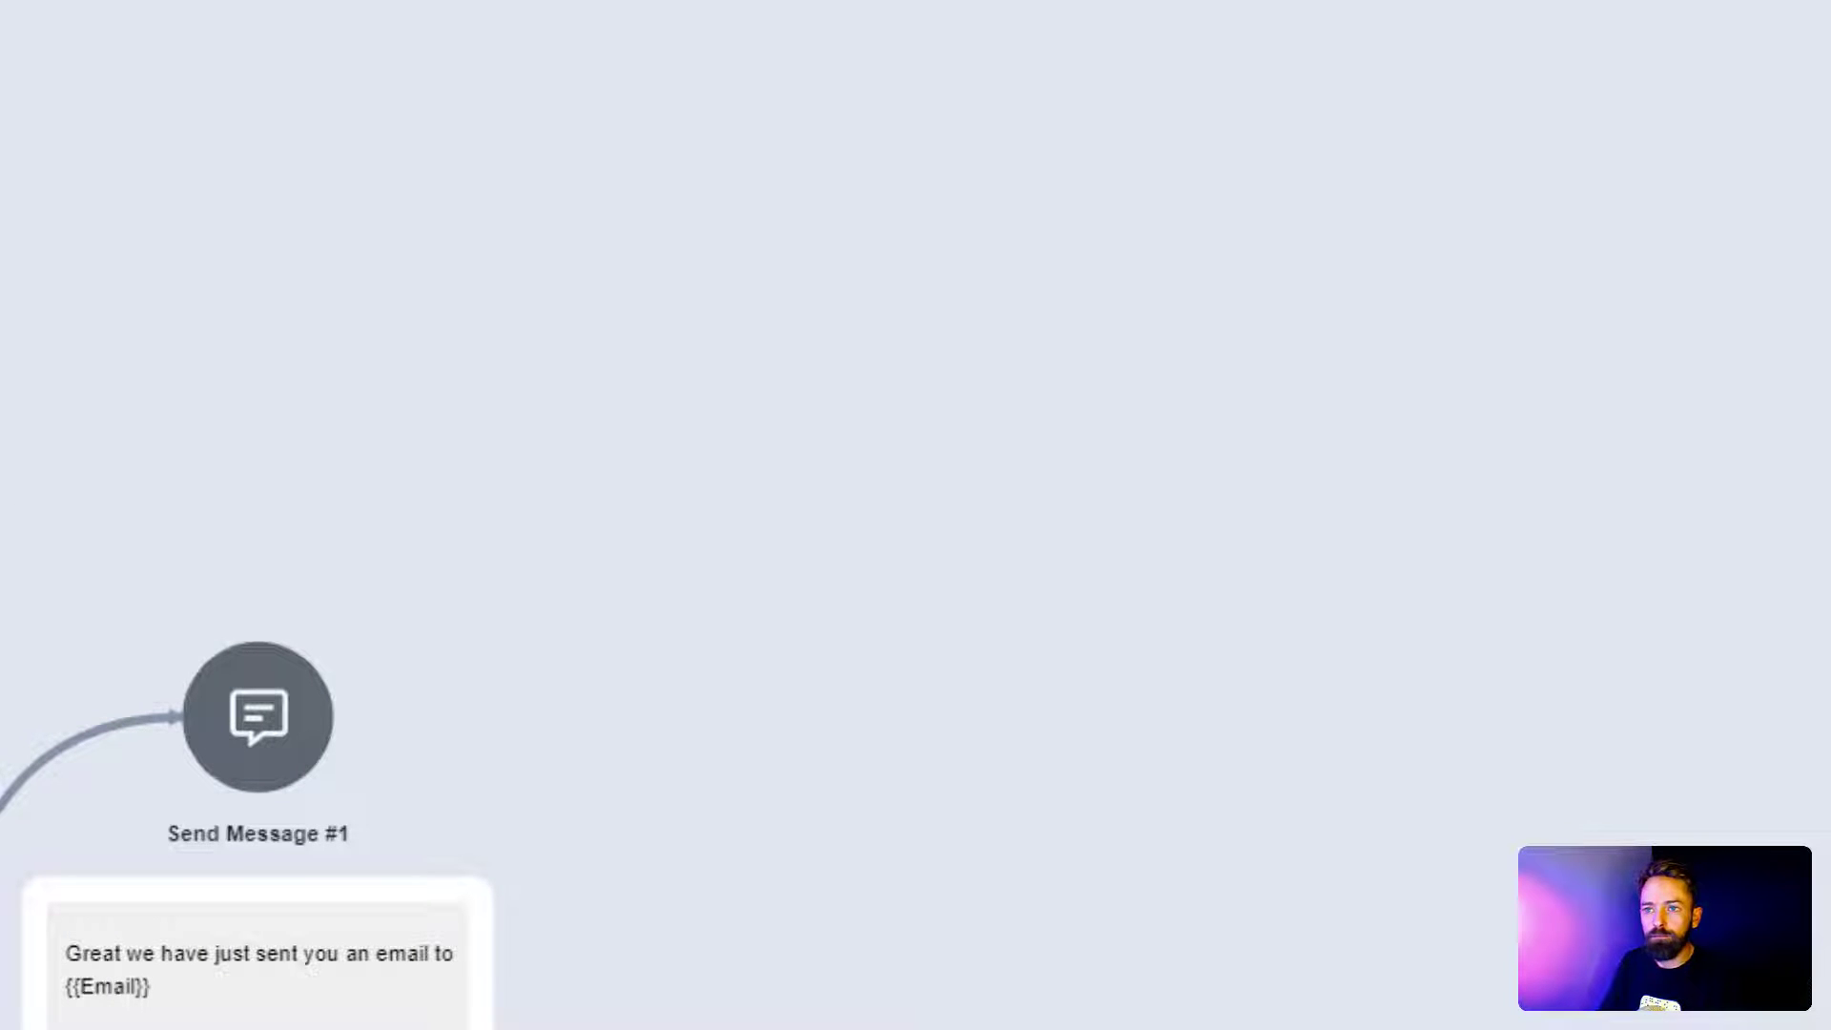
Step: Launch a Web channel preview of the bot in a chat popup
left_click(231, 52)
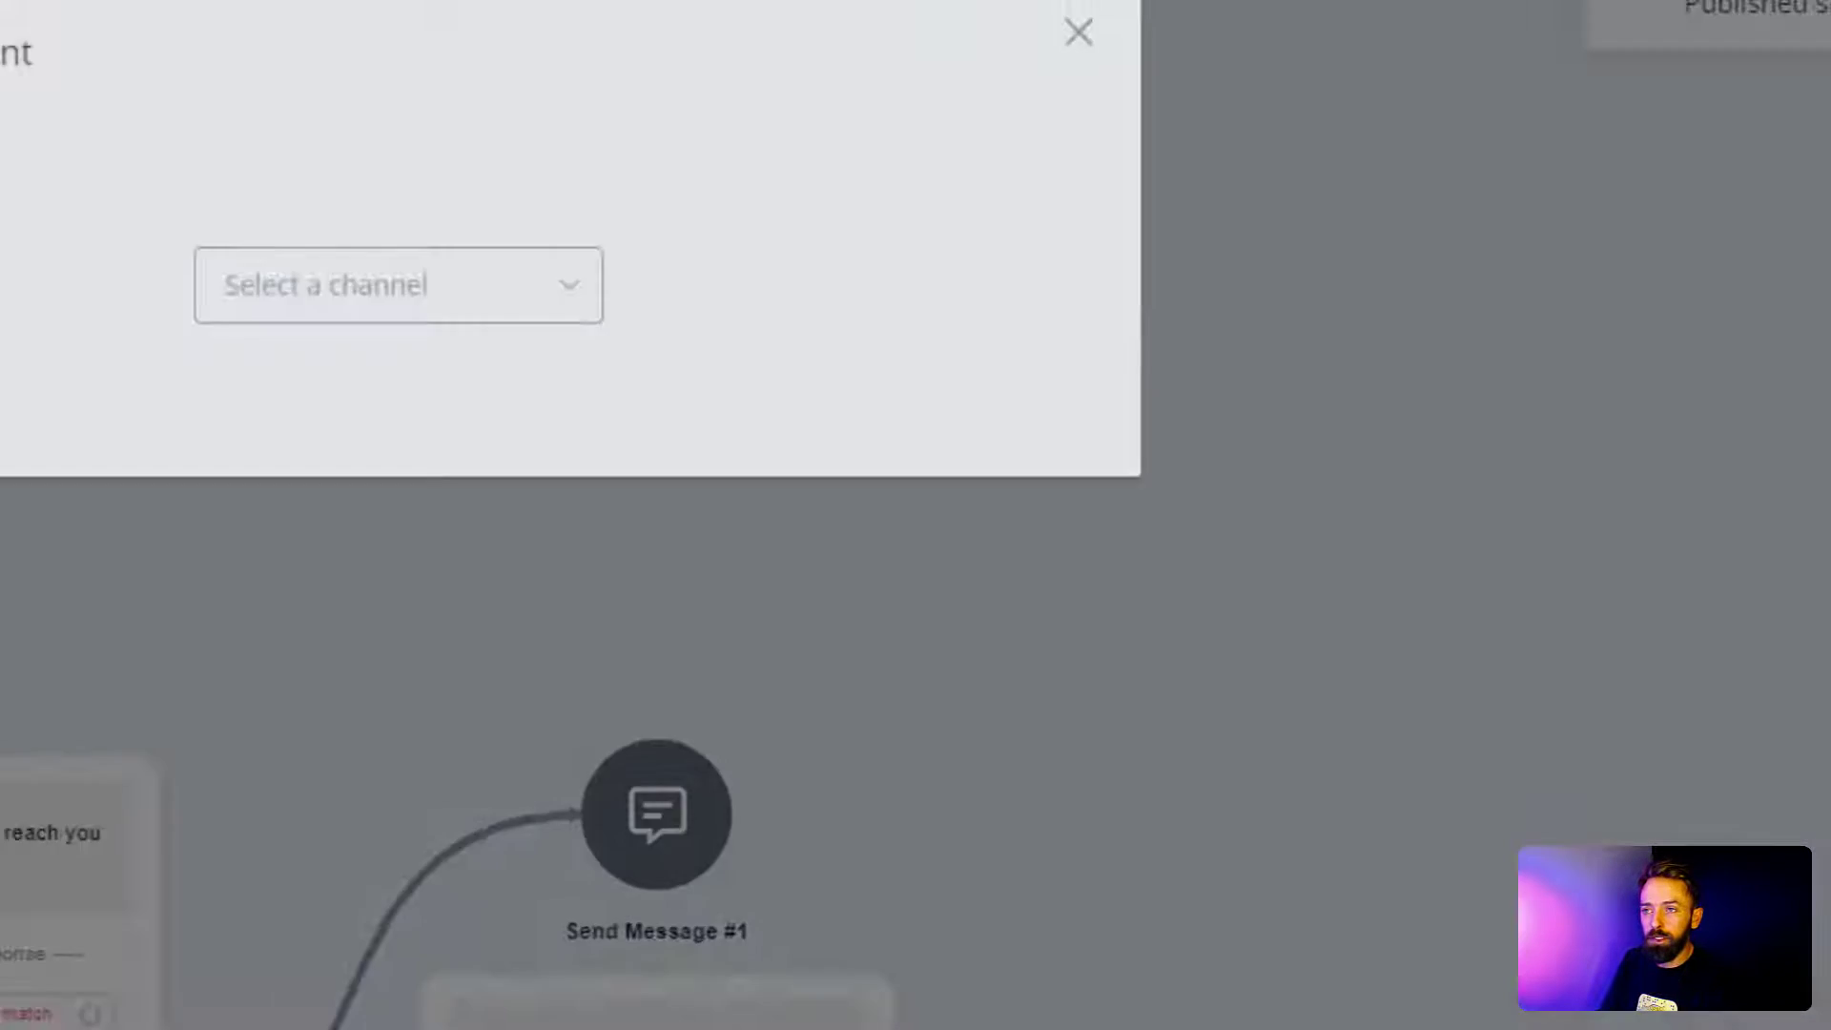
left_click(819, 408)
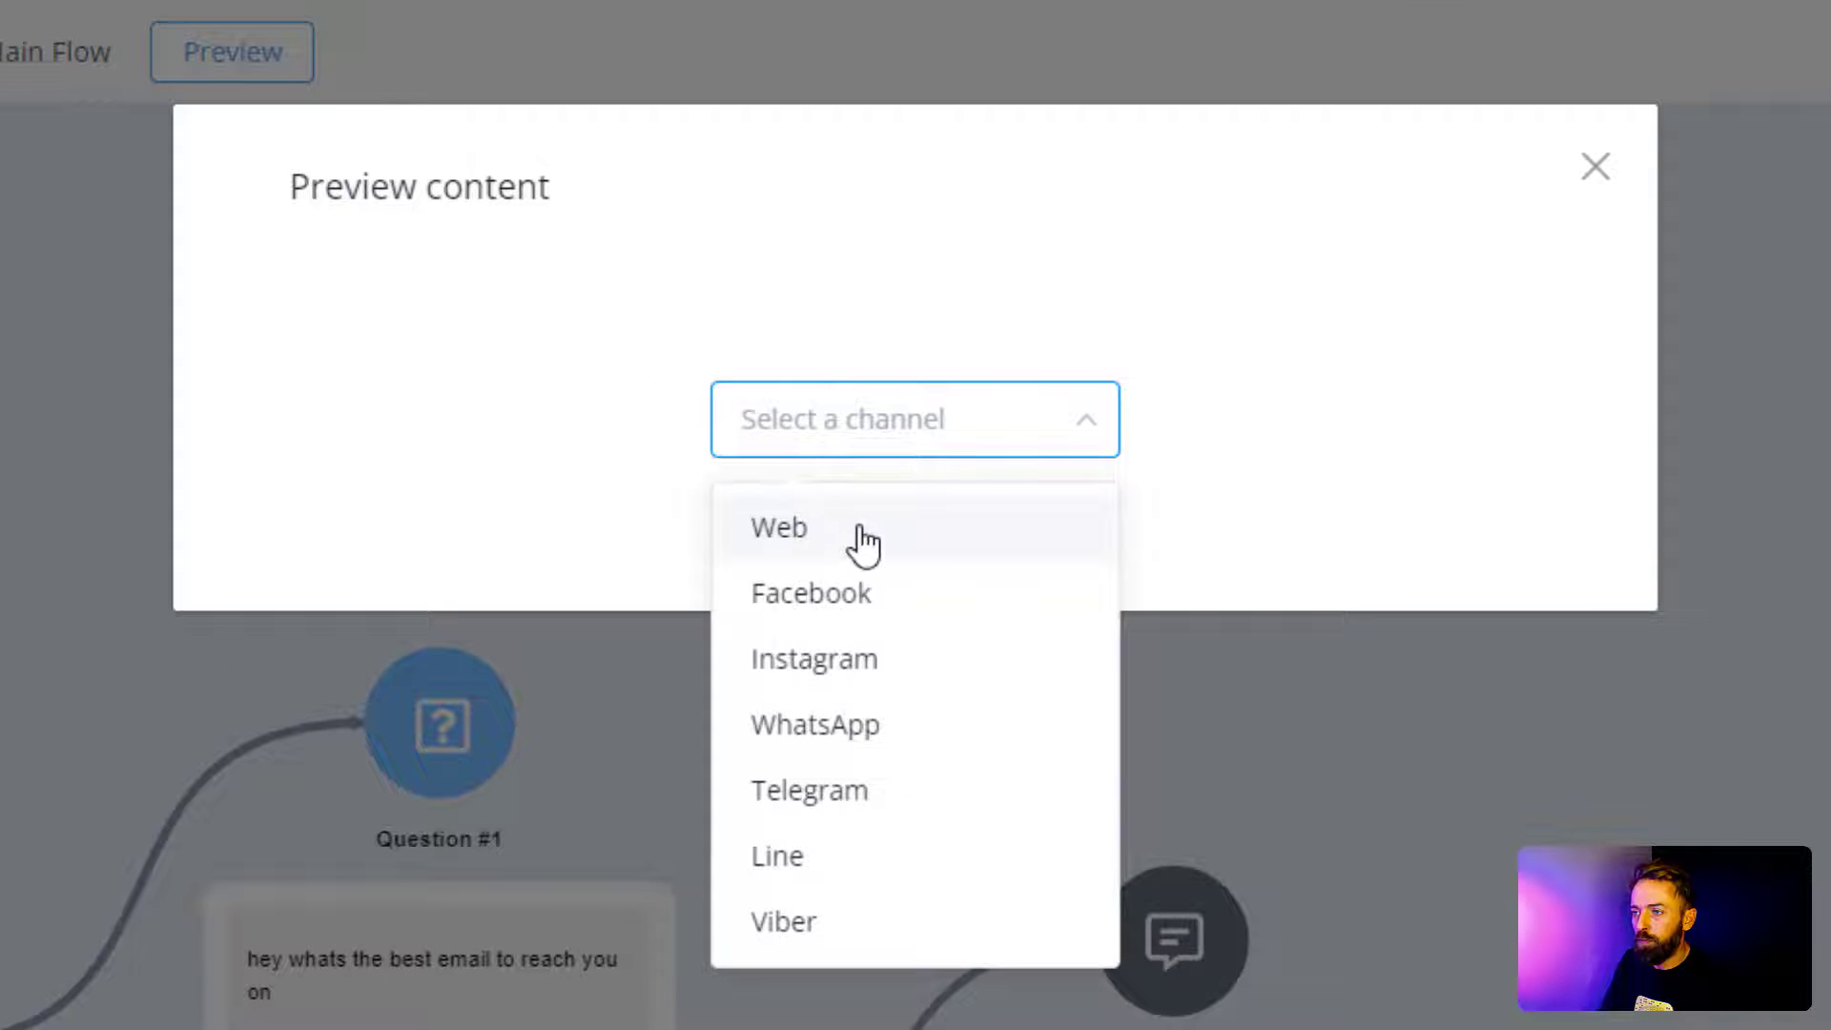
left_click(864, 544)
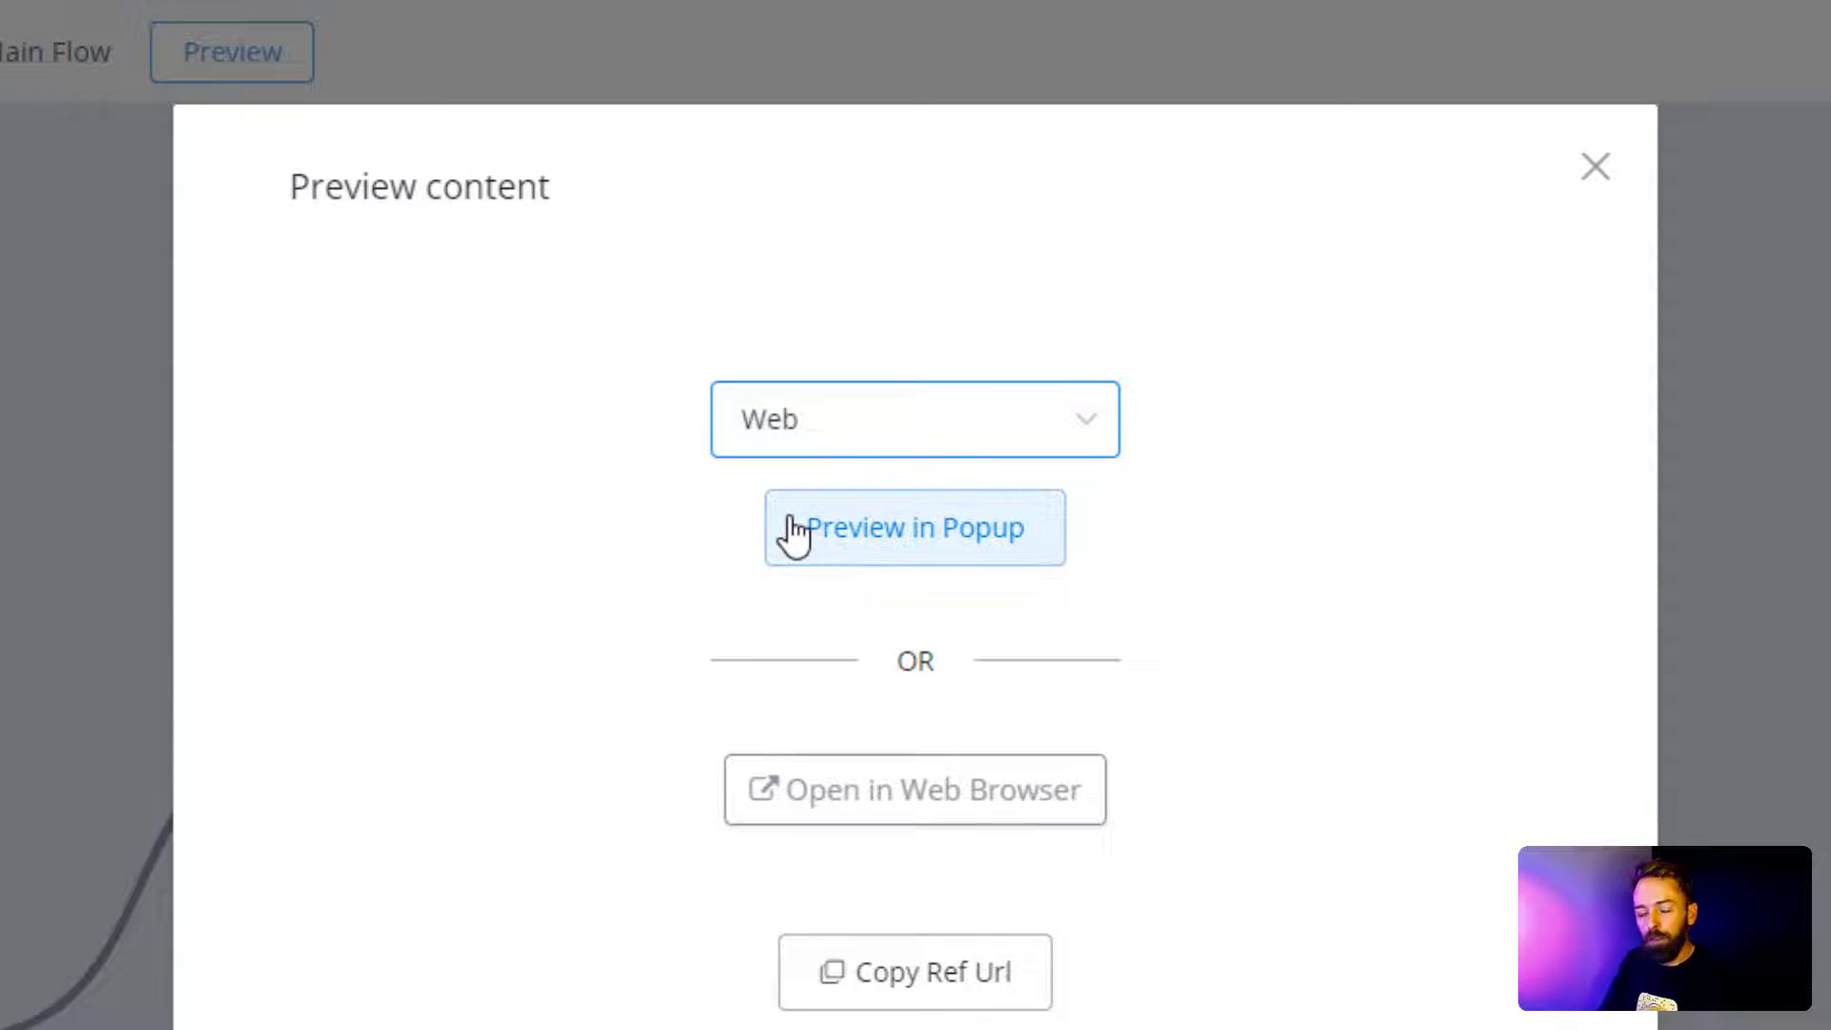
left_click(791, 532)
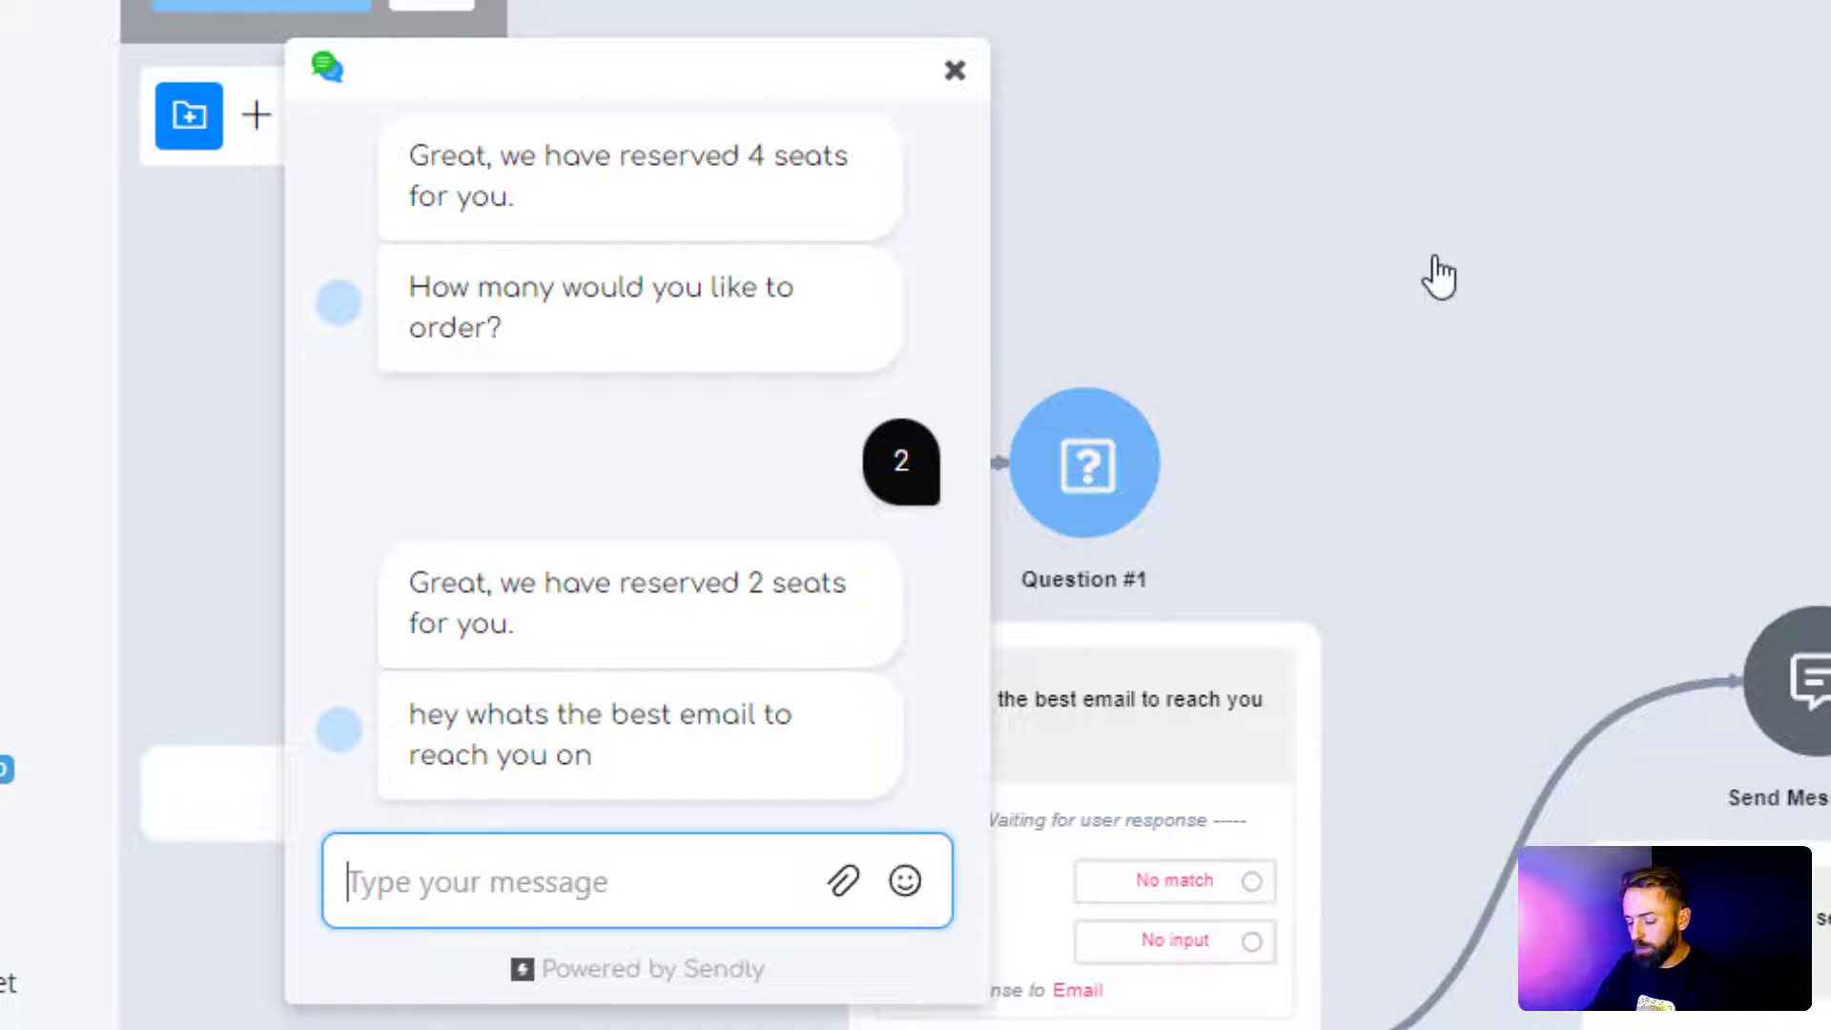
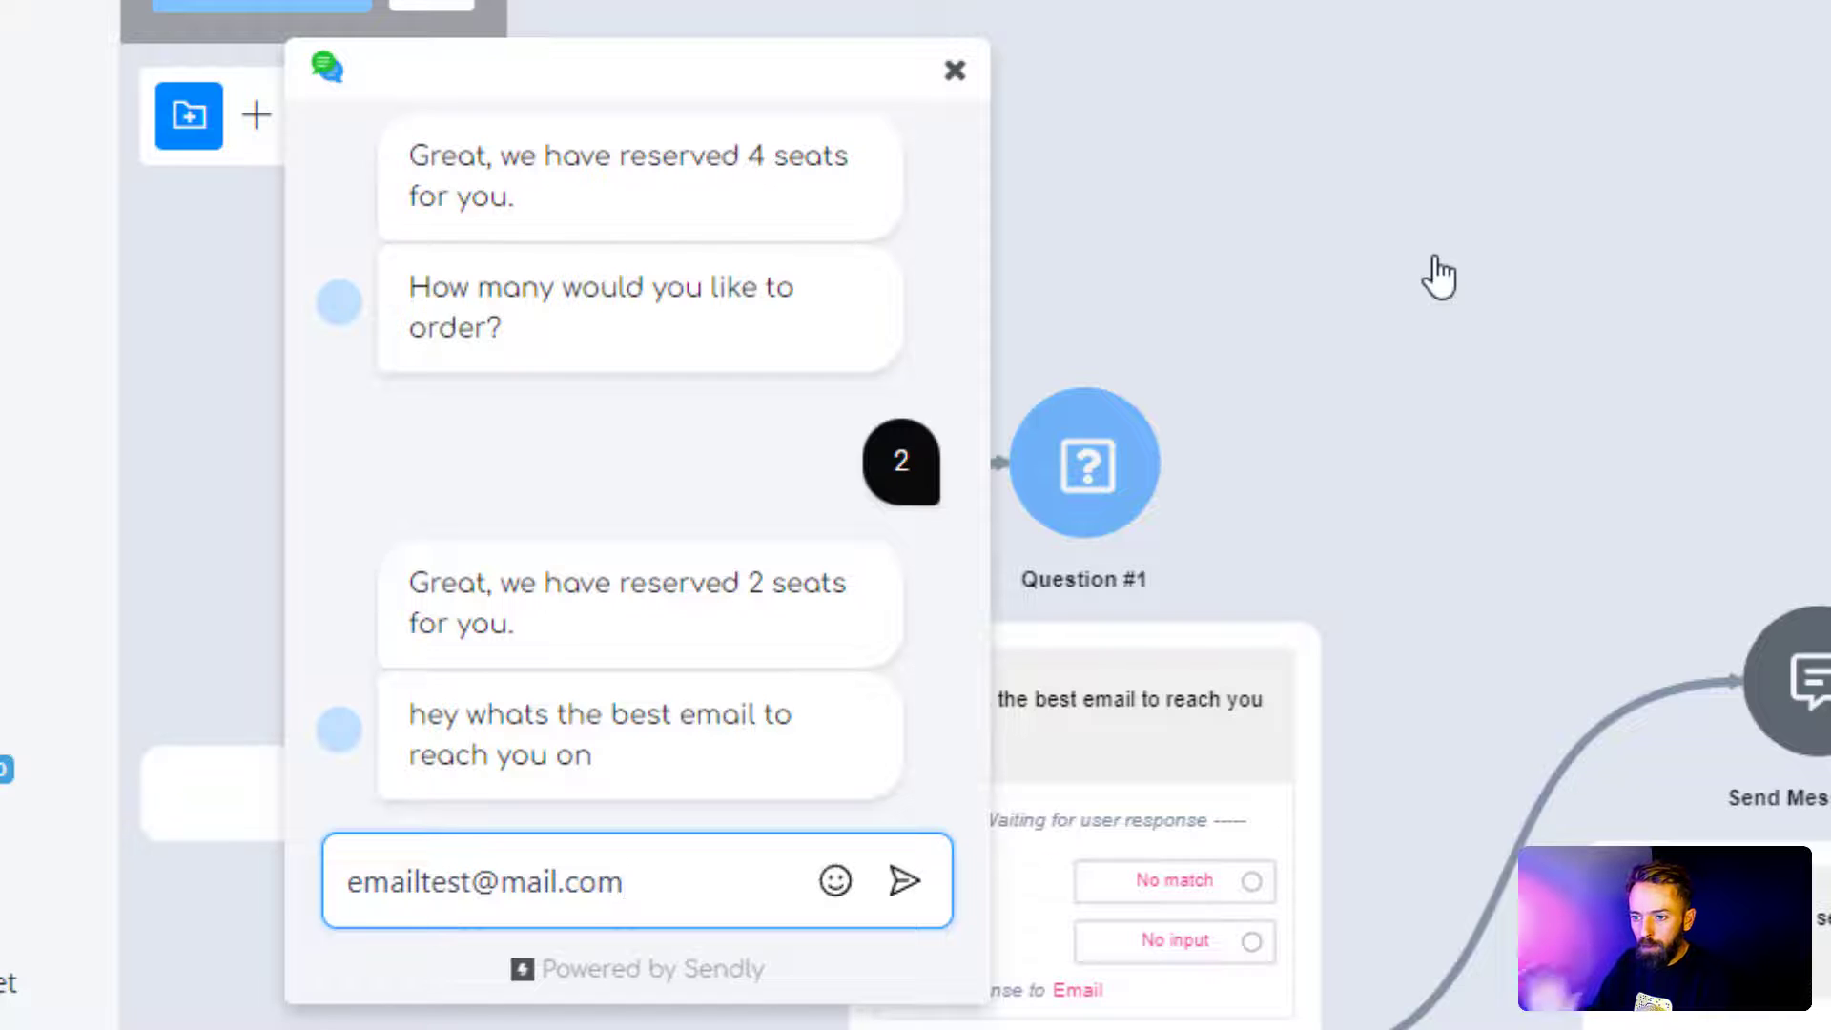
Step: Answer the bot with a sample email address, then close the preview after its confirmation
key("Return")
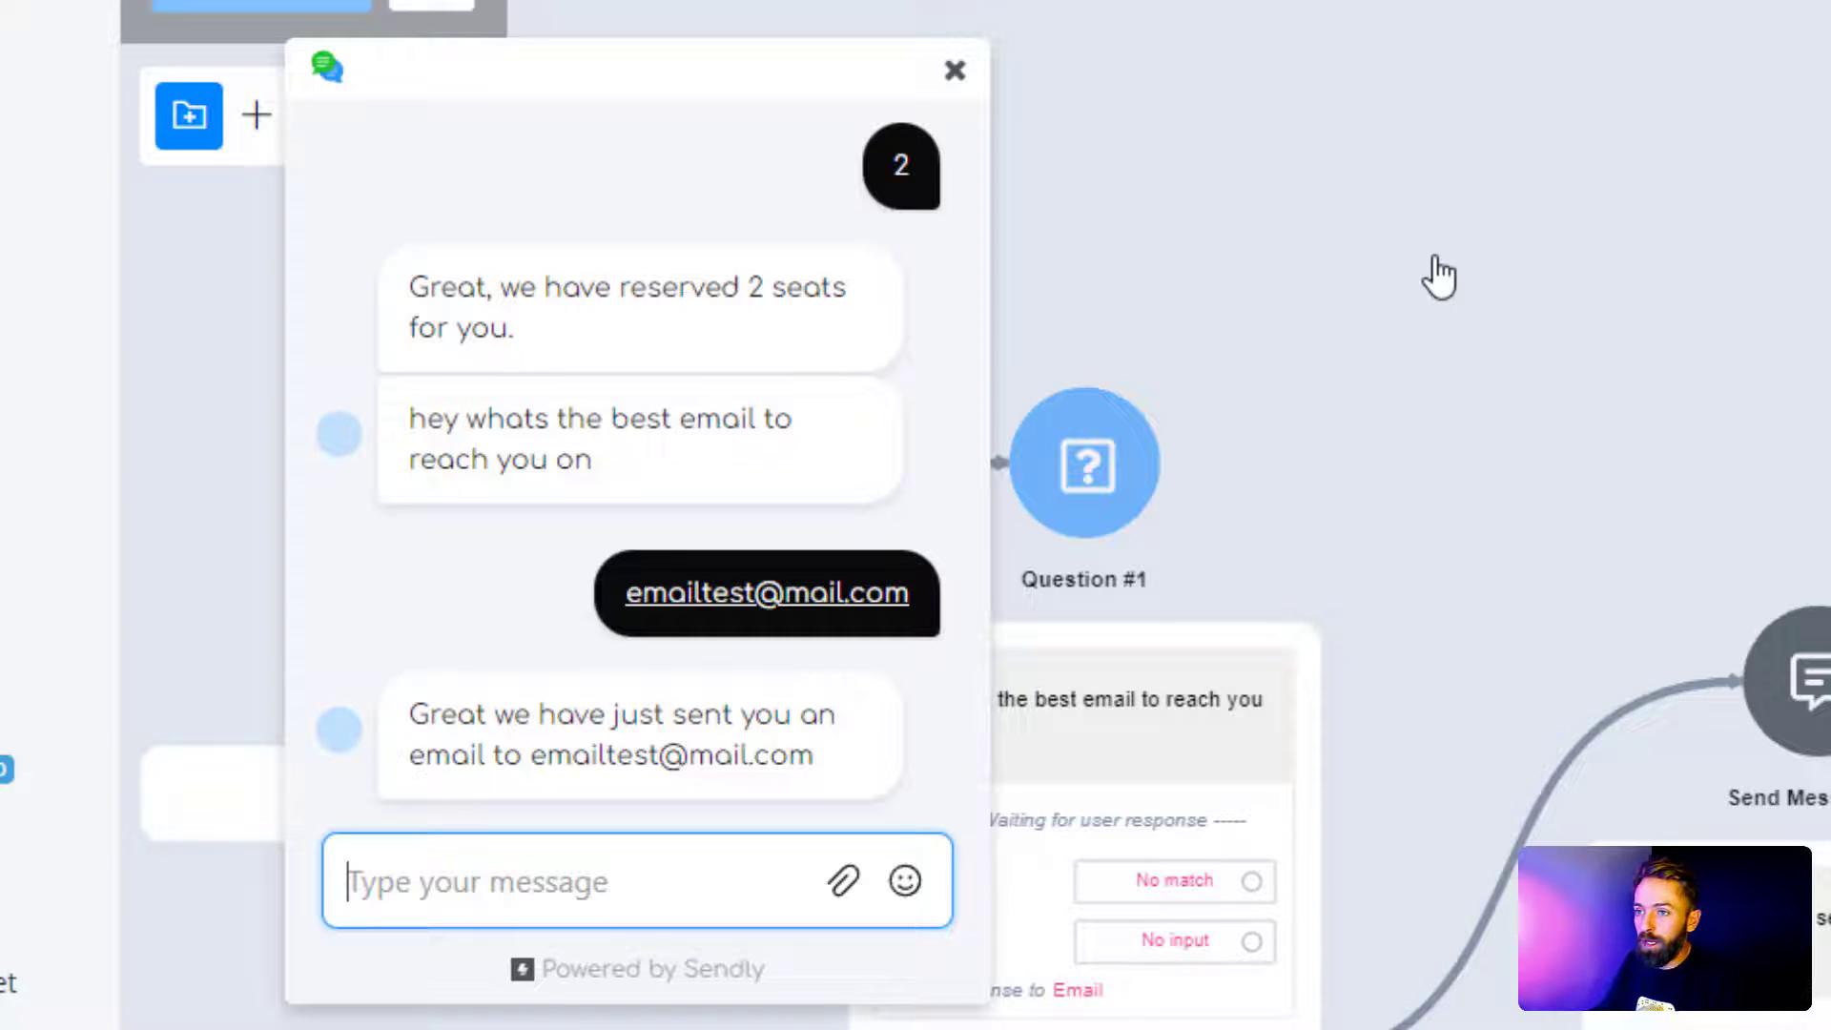
left_click(955, 72)
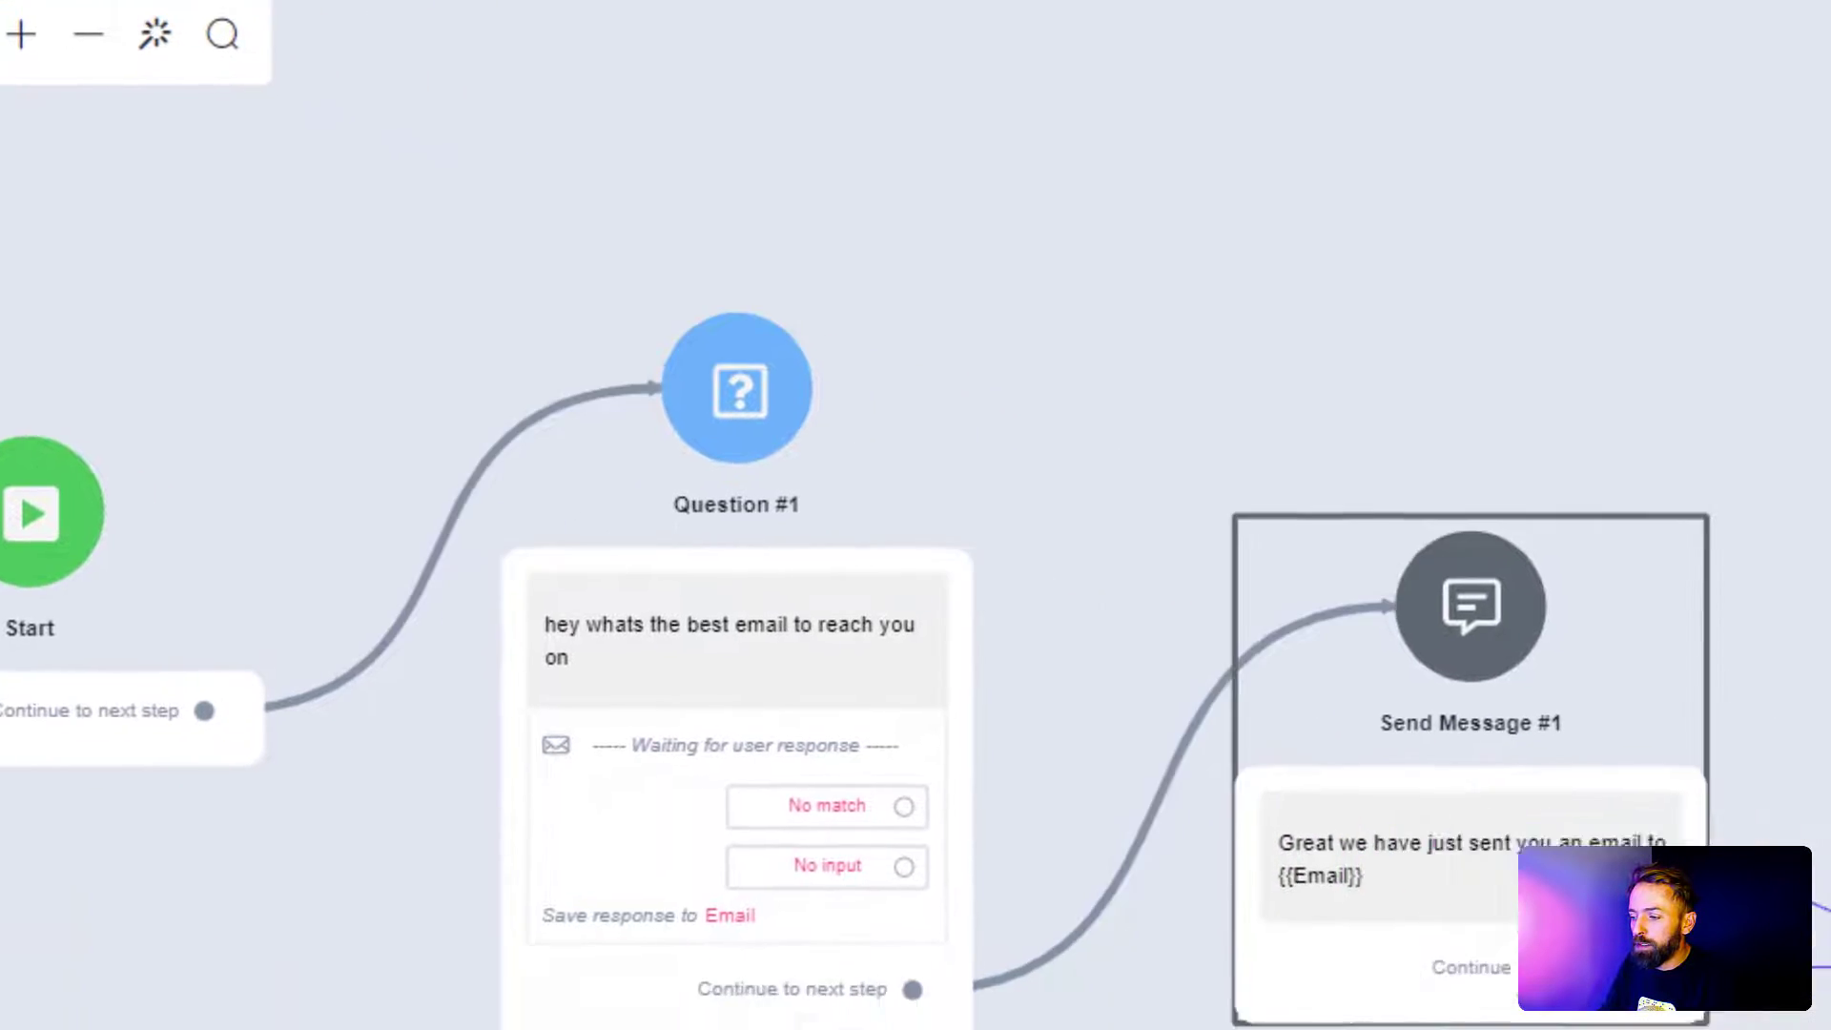
Step: Connect a new Send Email step to Send Message #1's continue output
left_click_drag(884, 704, 1089, 292)
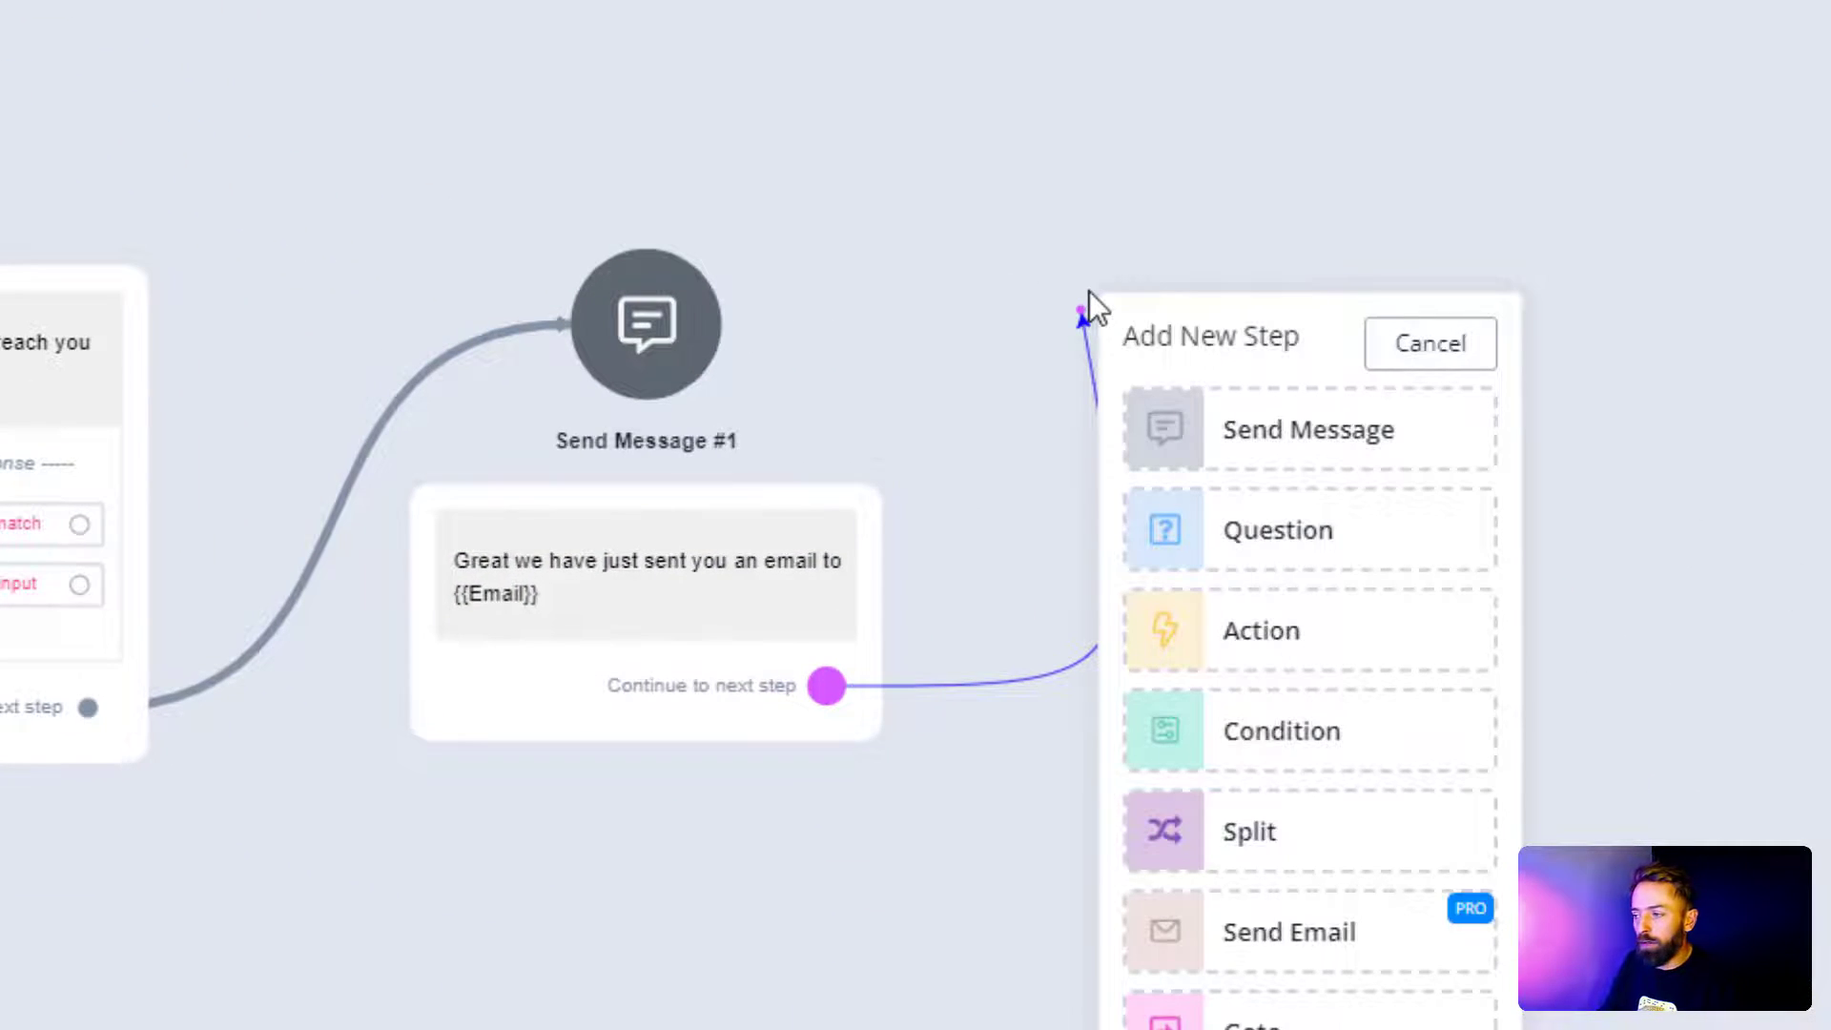
left_click(1244, 931)
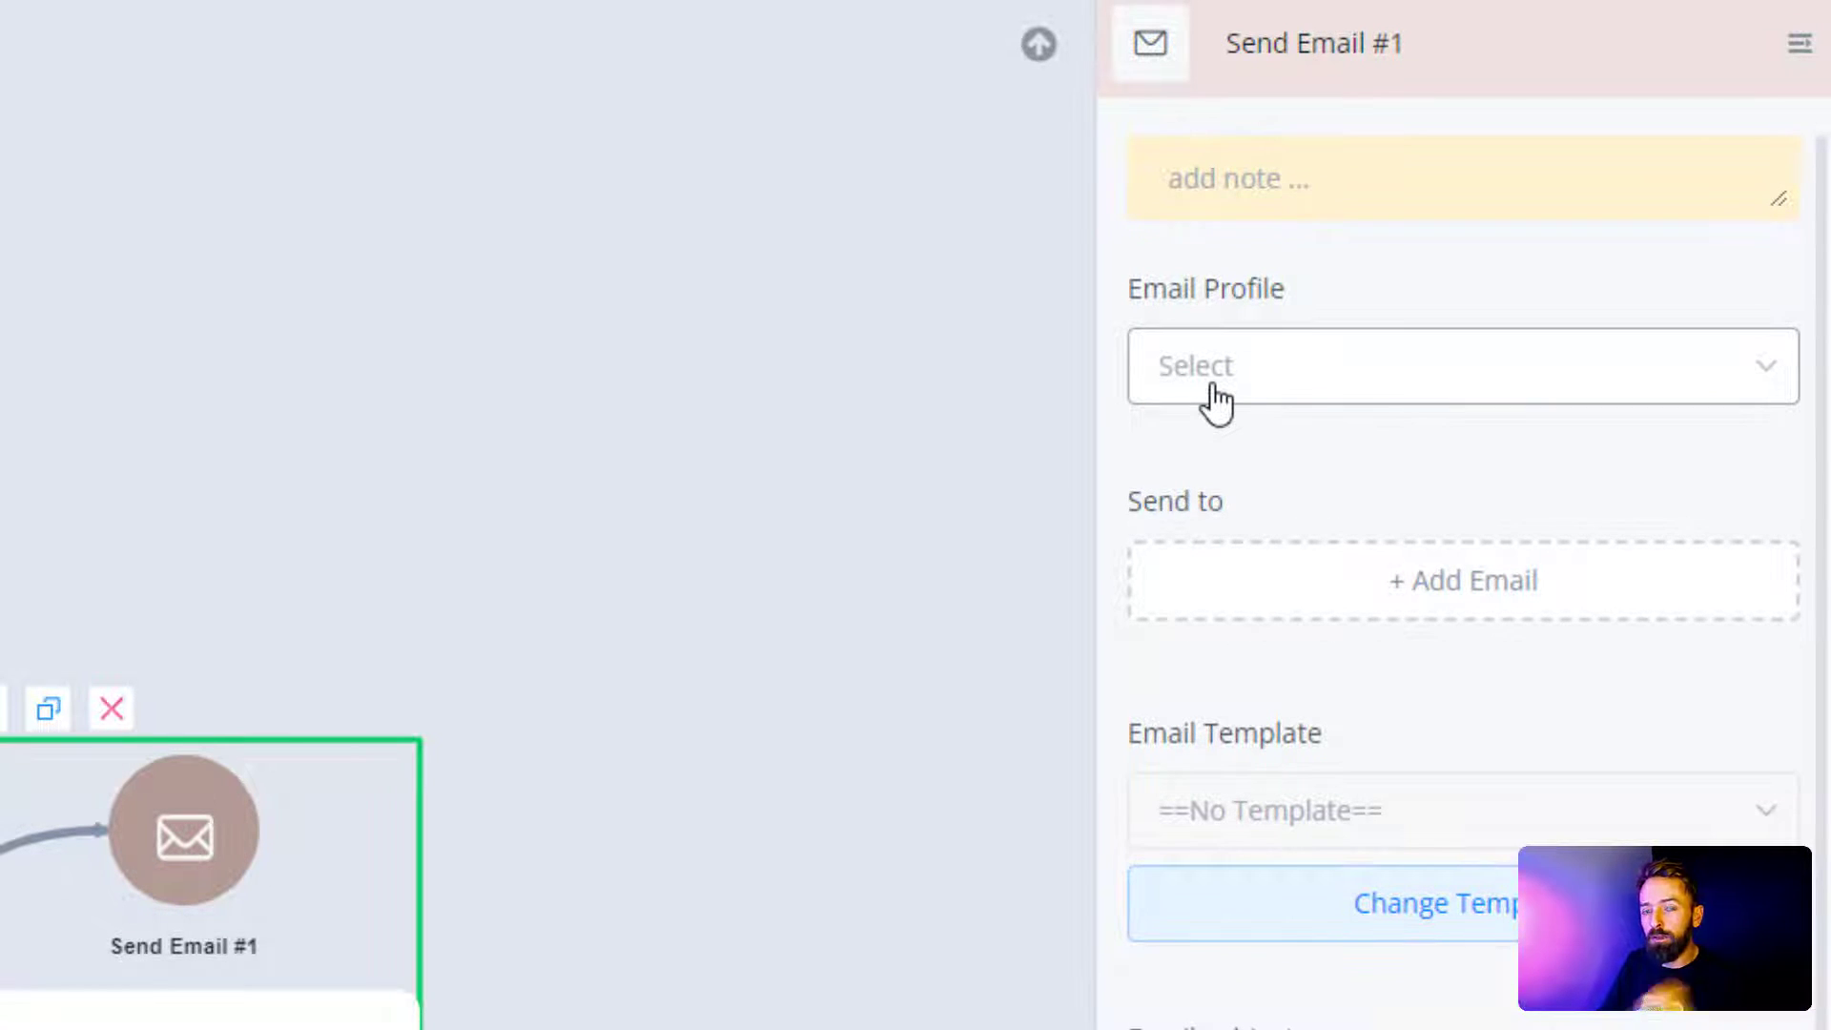
Step: Add {{Email}} as the Send Email step's recipient address
left_click(1392, 585)
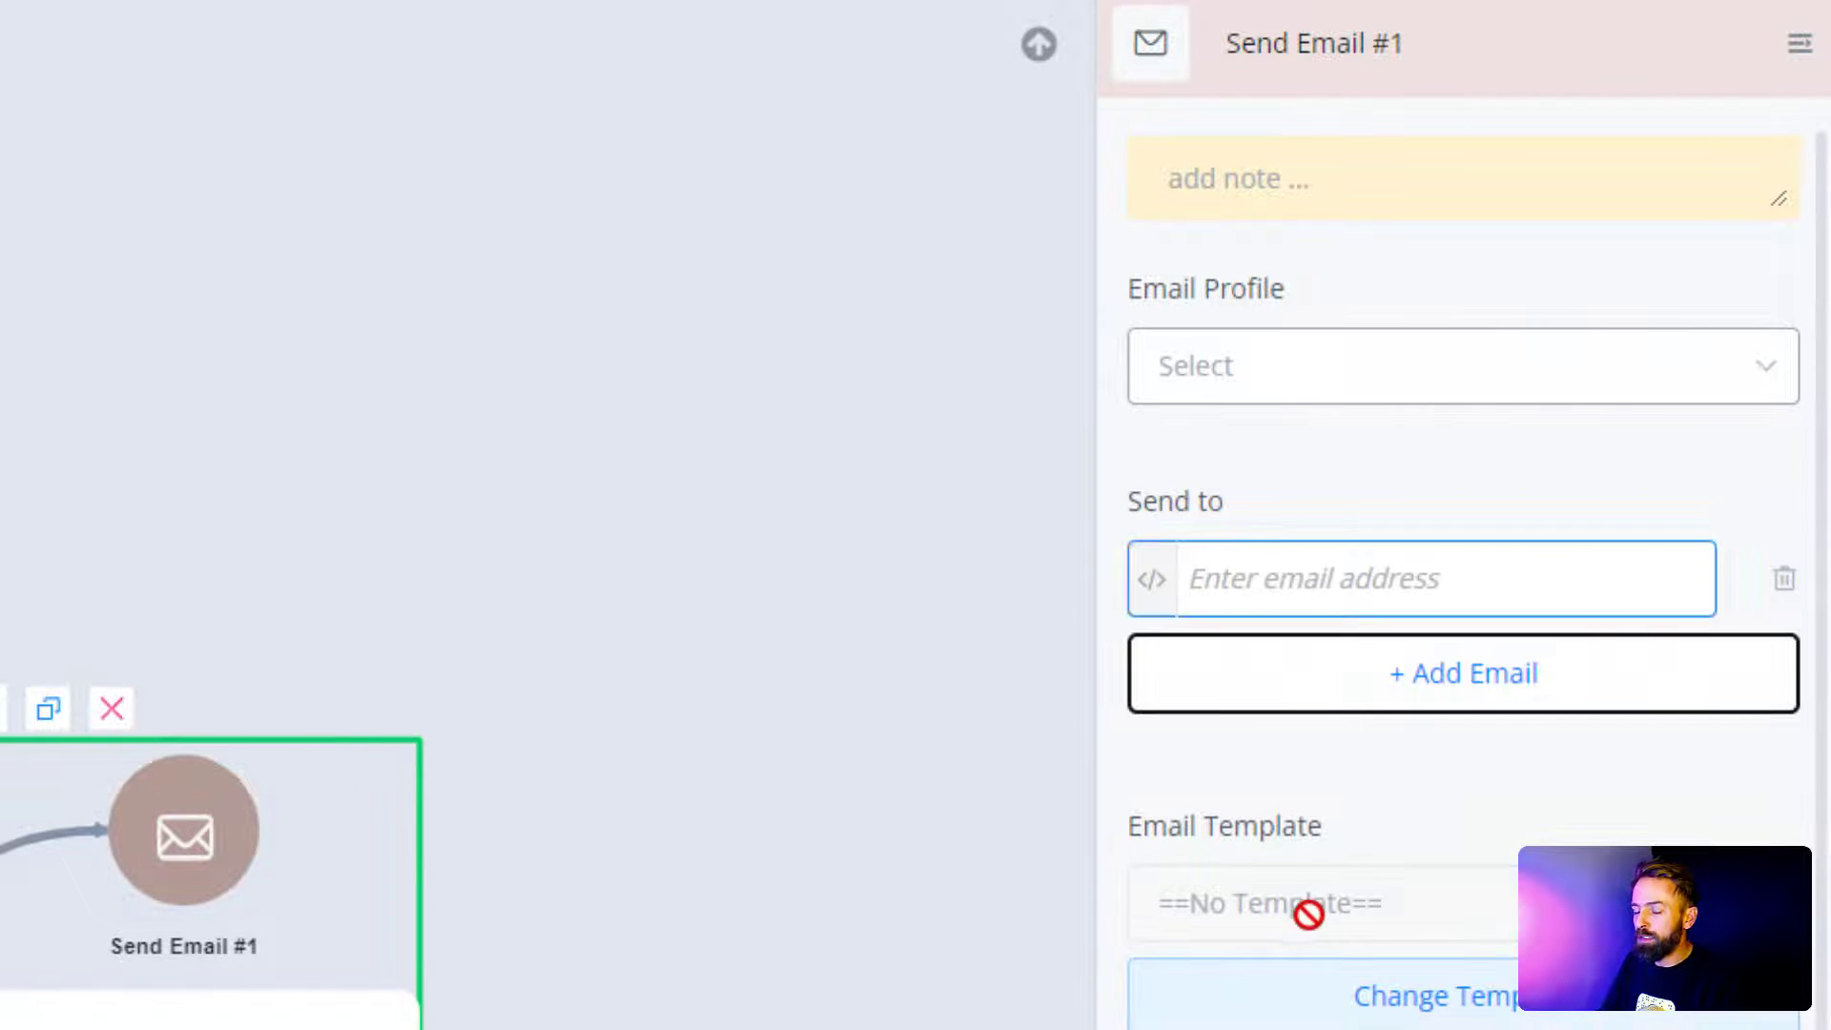
left_click(1224, 577)
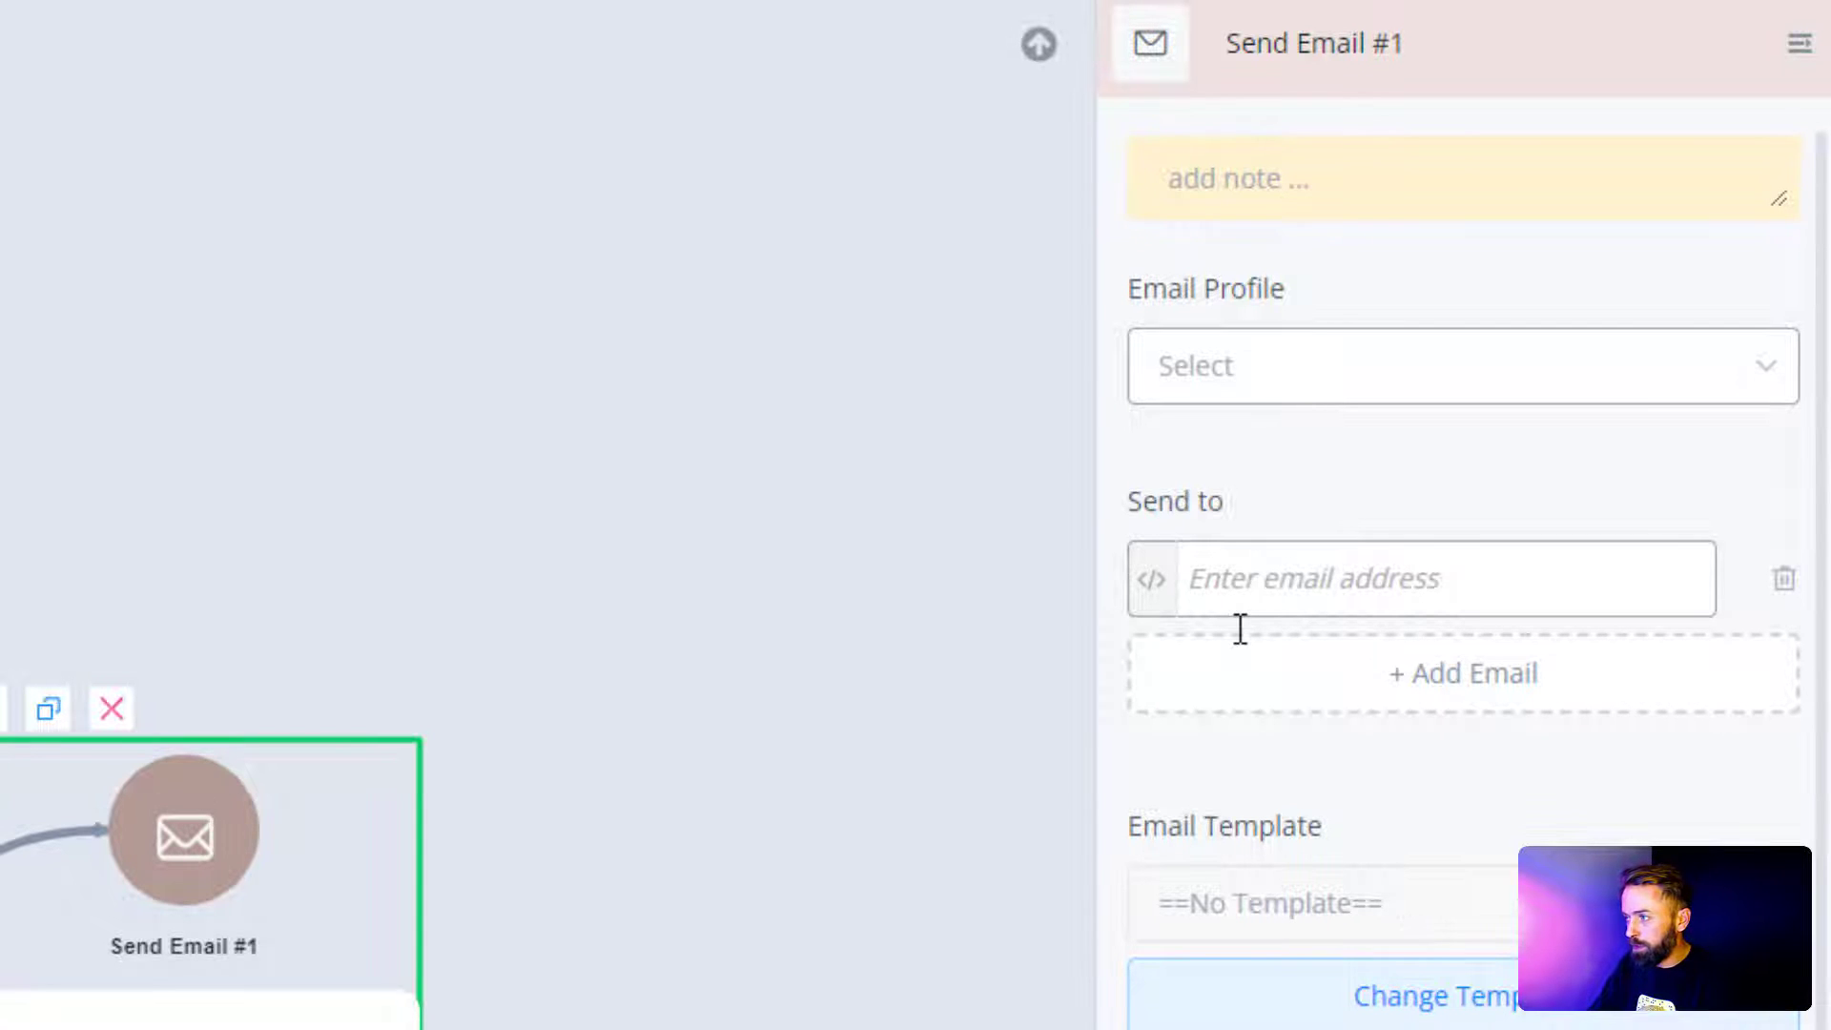
type("{{ema")
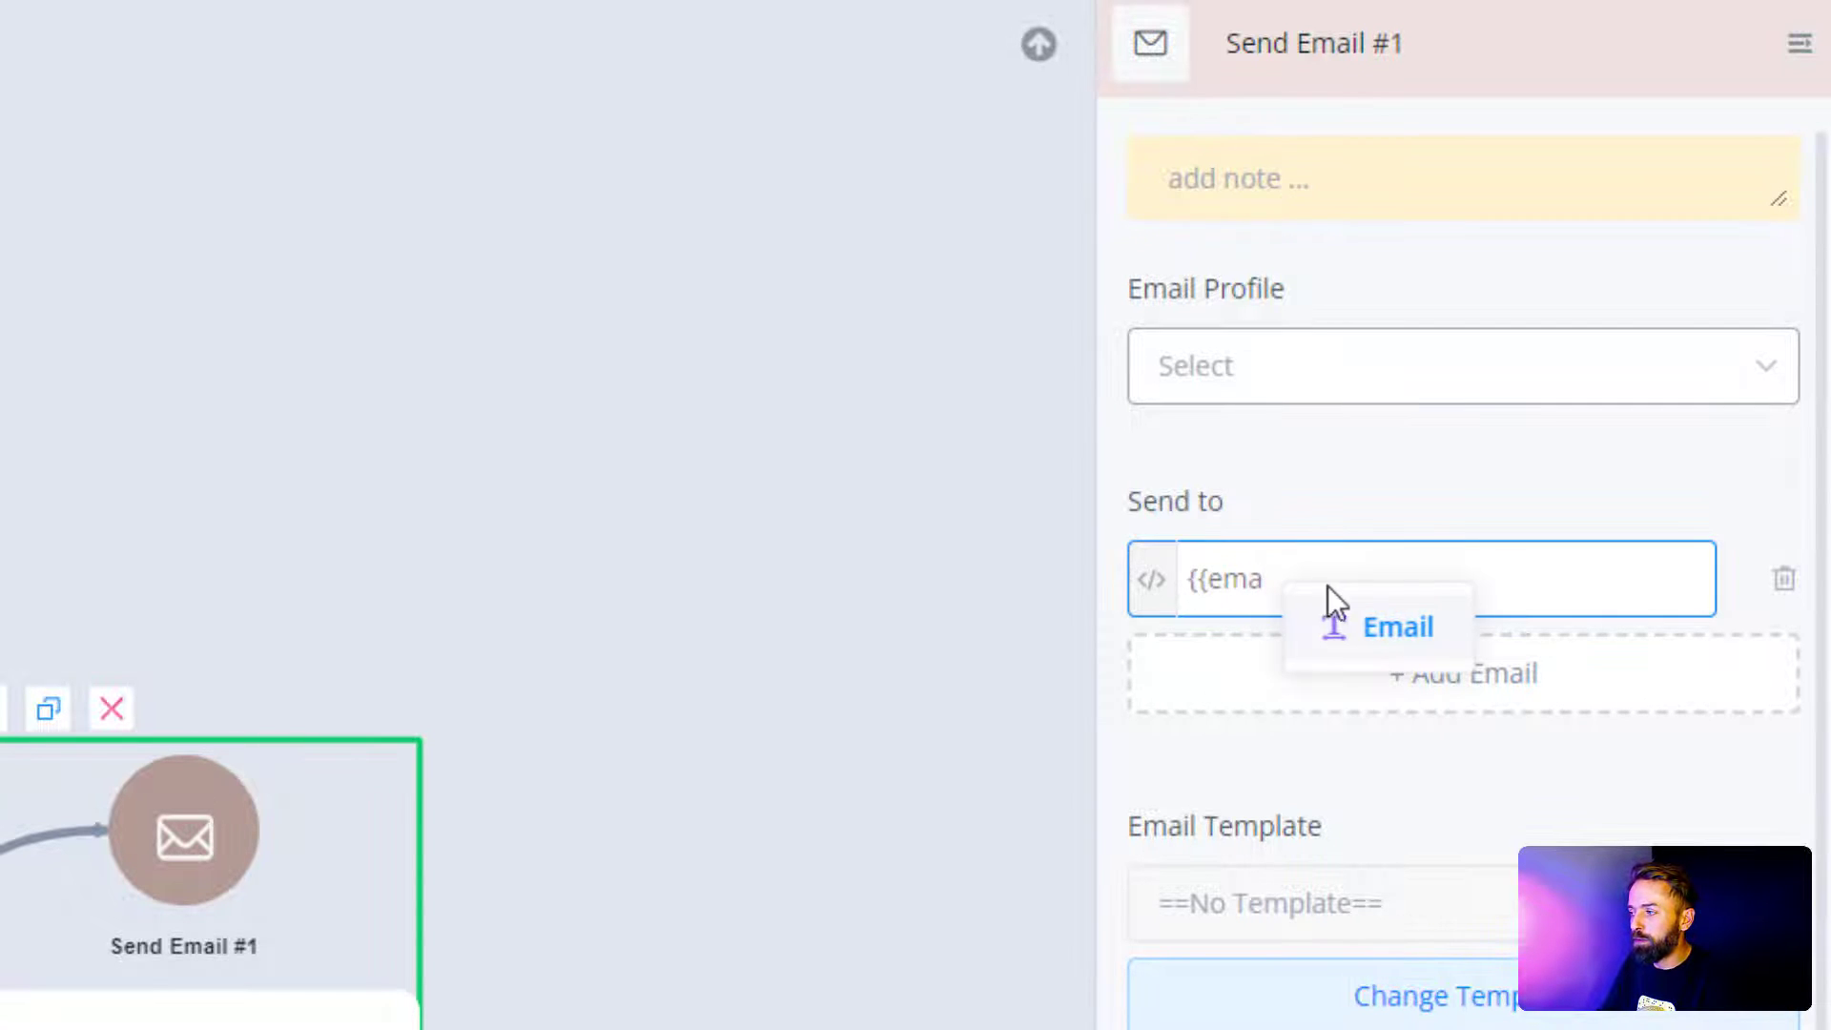
key("Return")
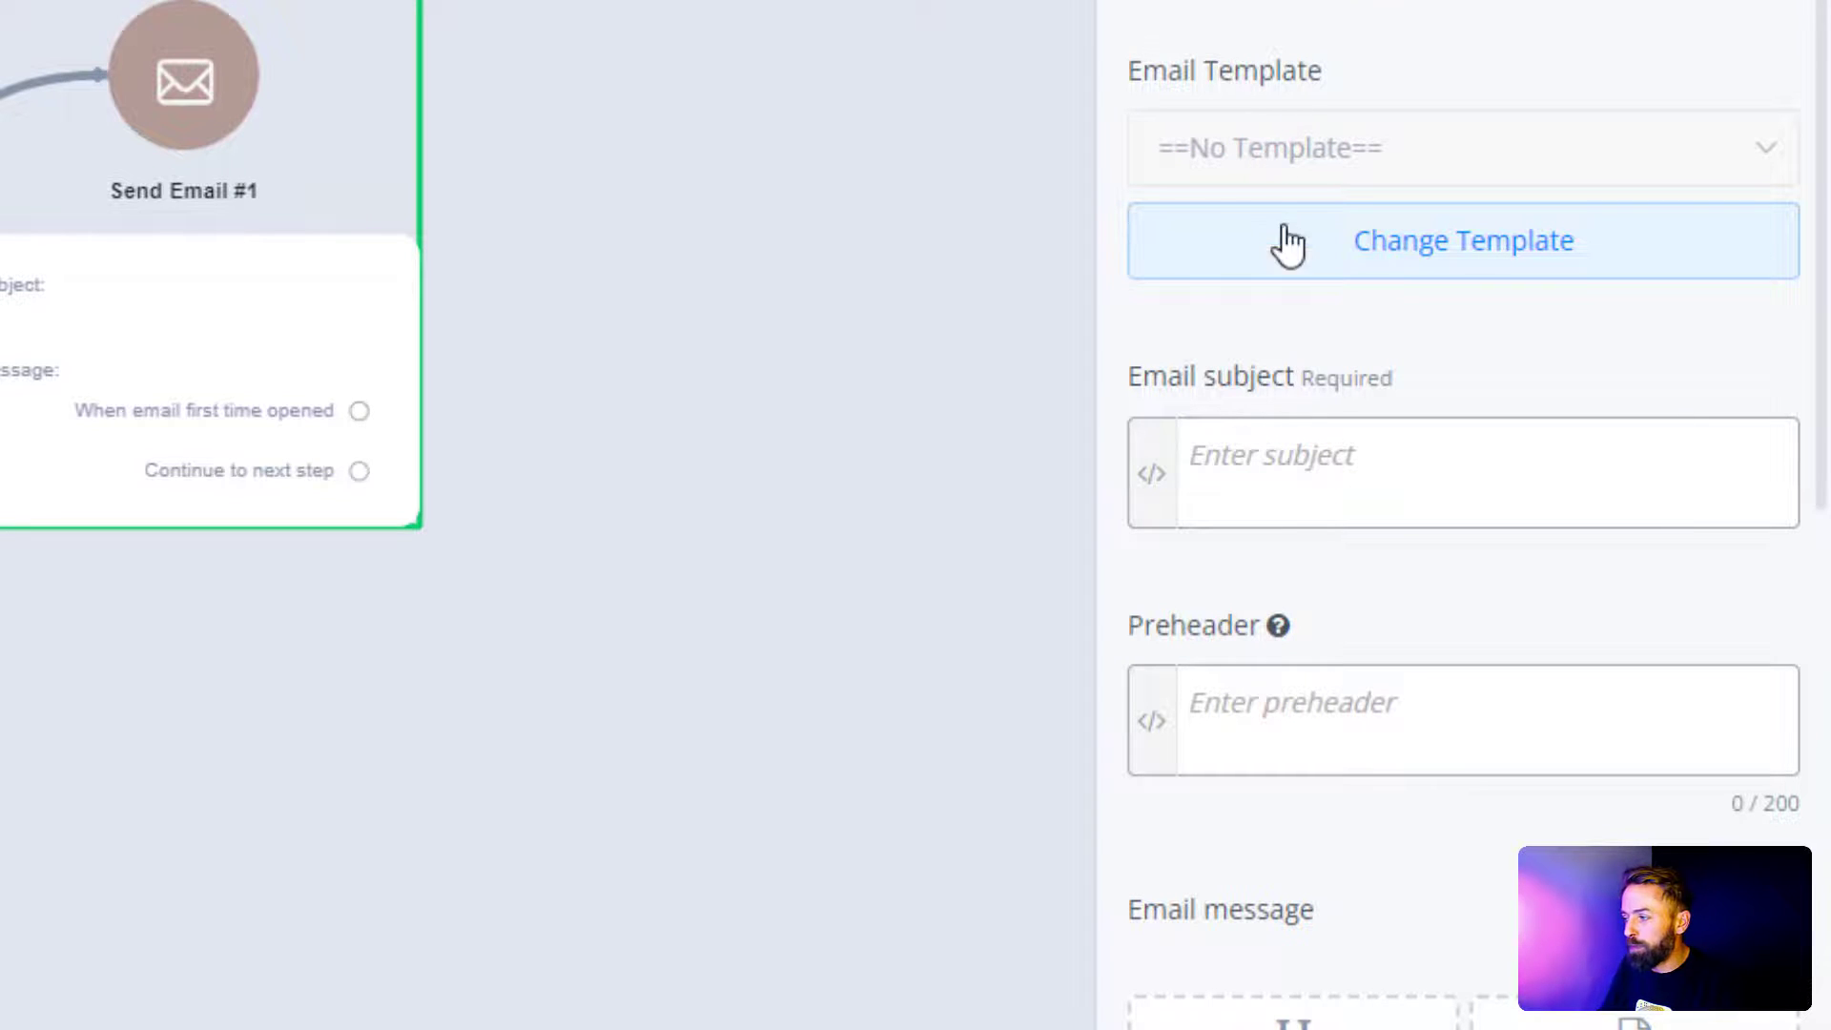
Step: Look through the Send Email settings panel, then dismiss it with Escape
left_click(1460, 461)
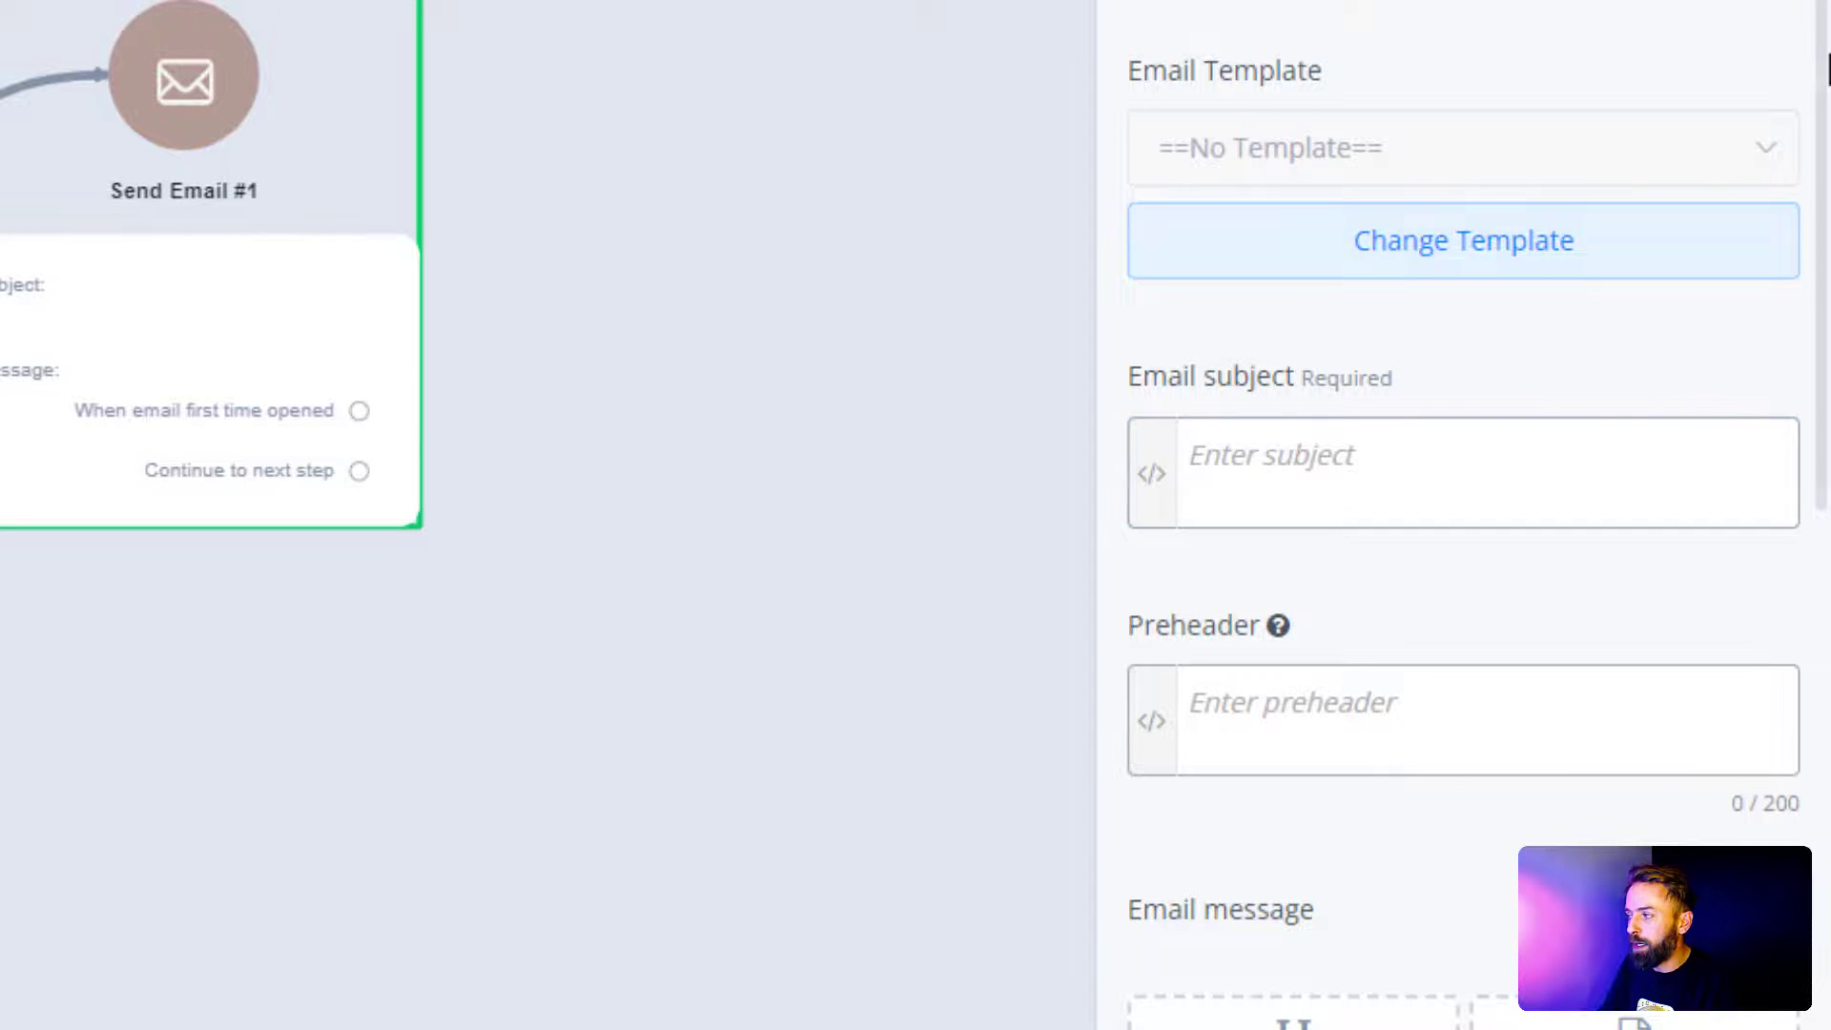
left_click_drag(1828, 68, 1814, 543)
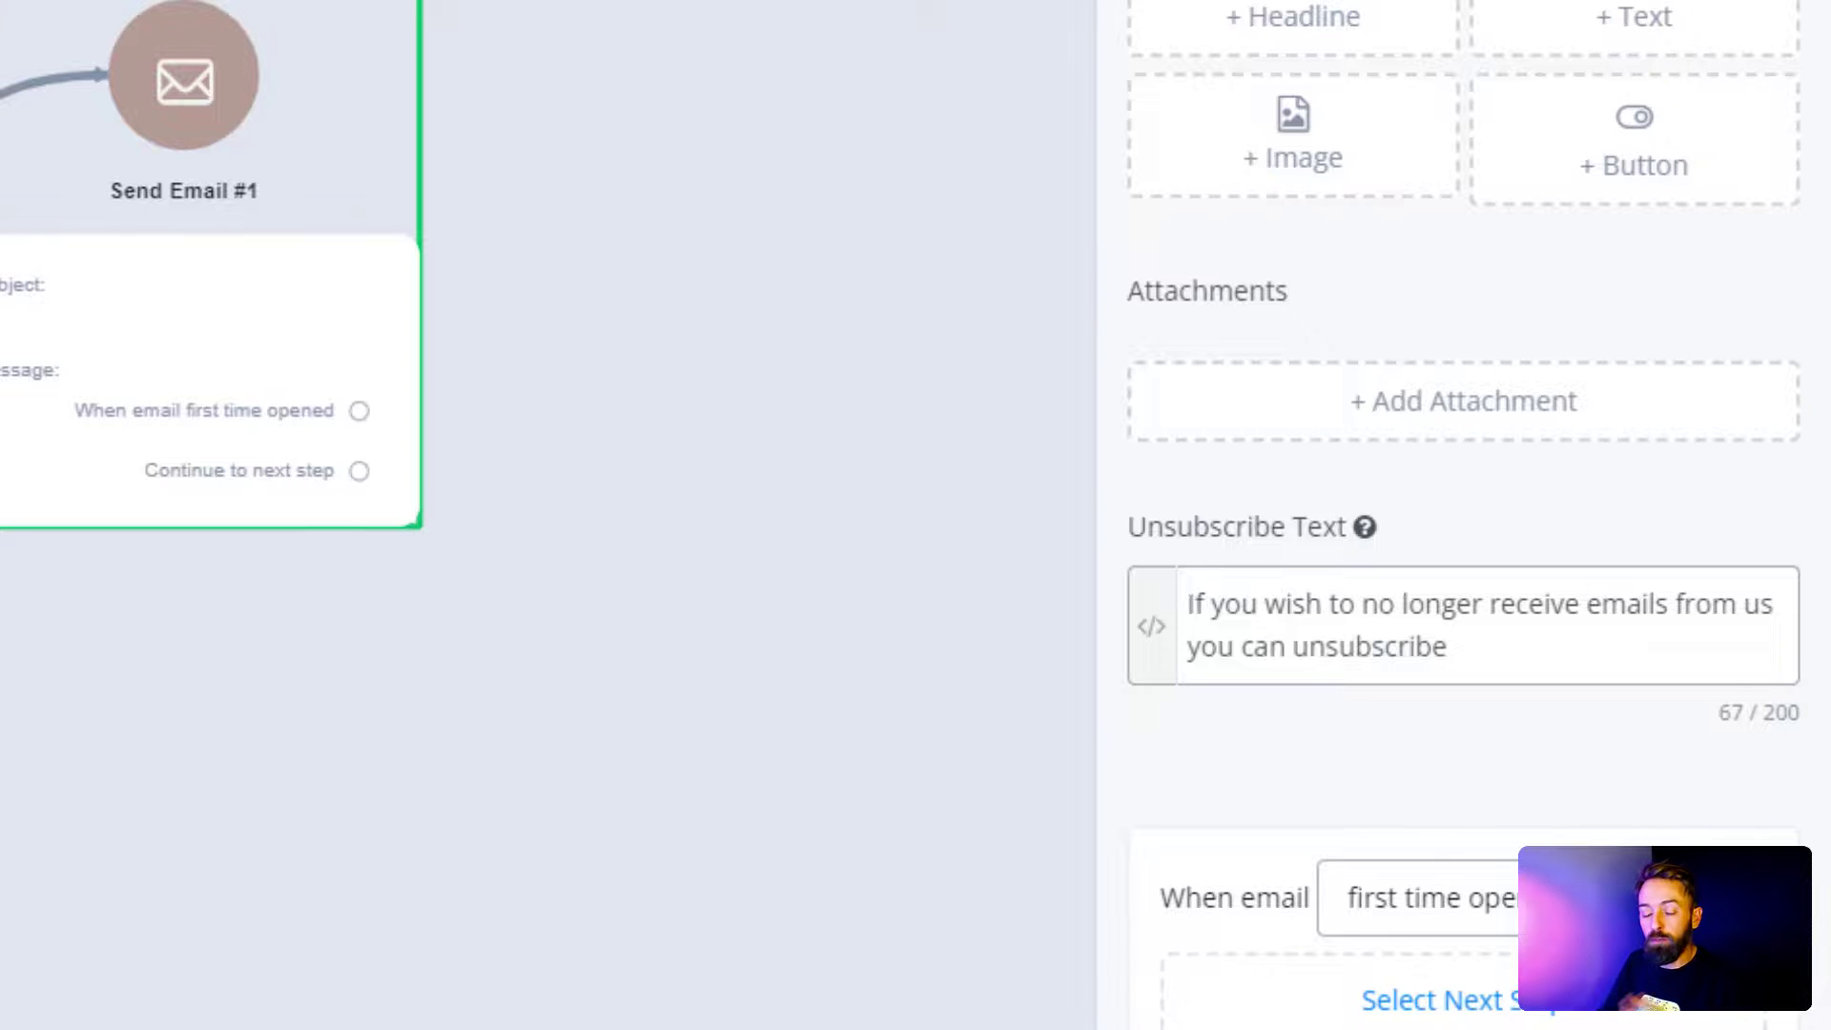
key("Escape")
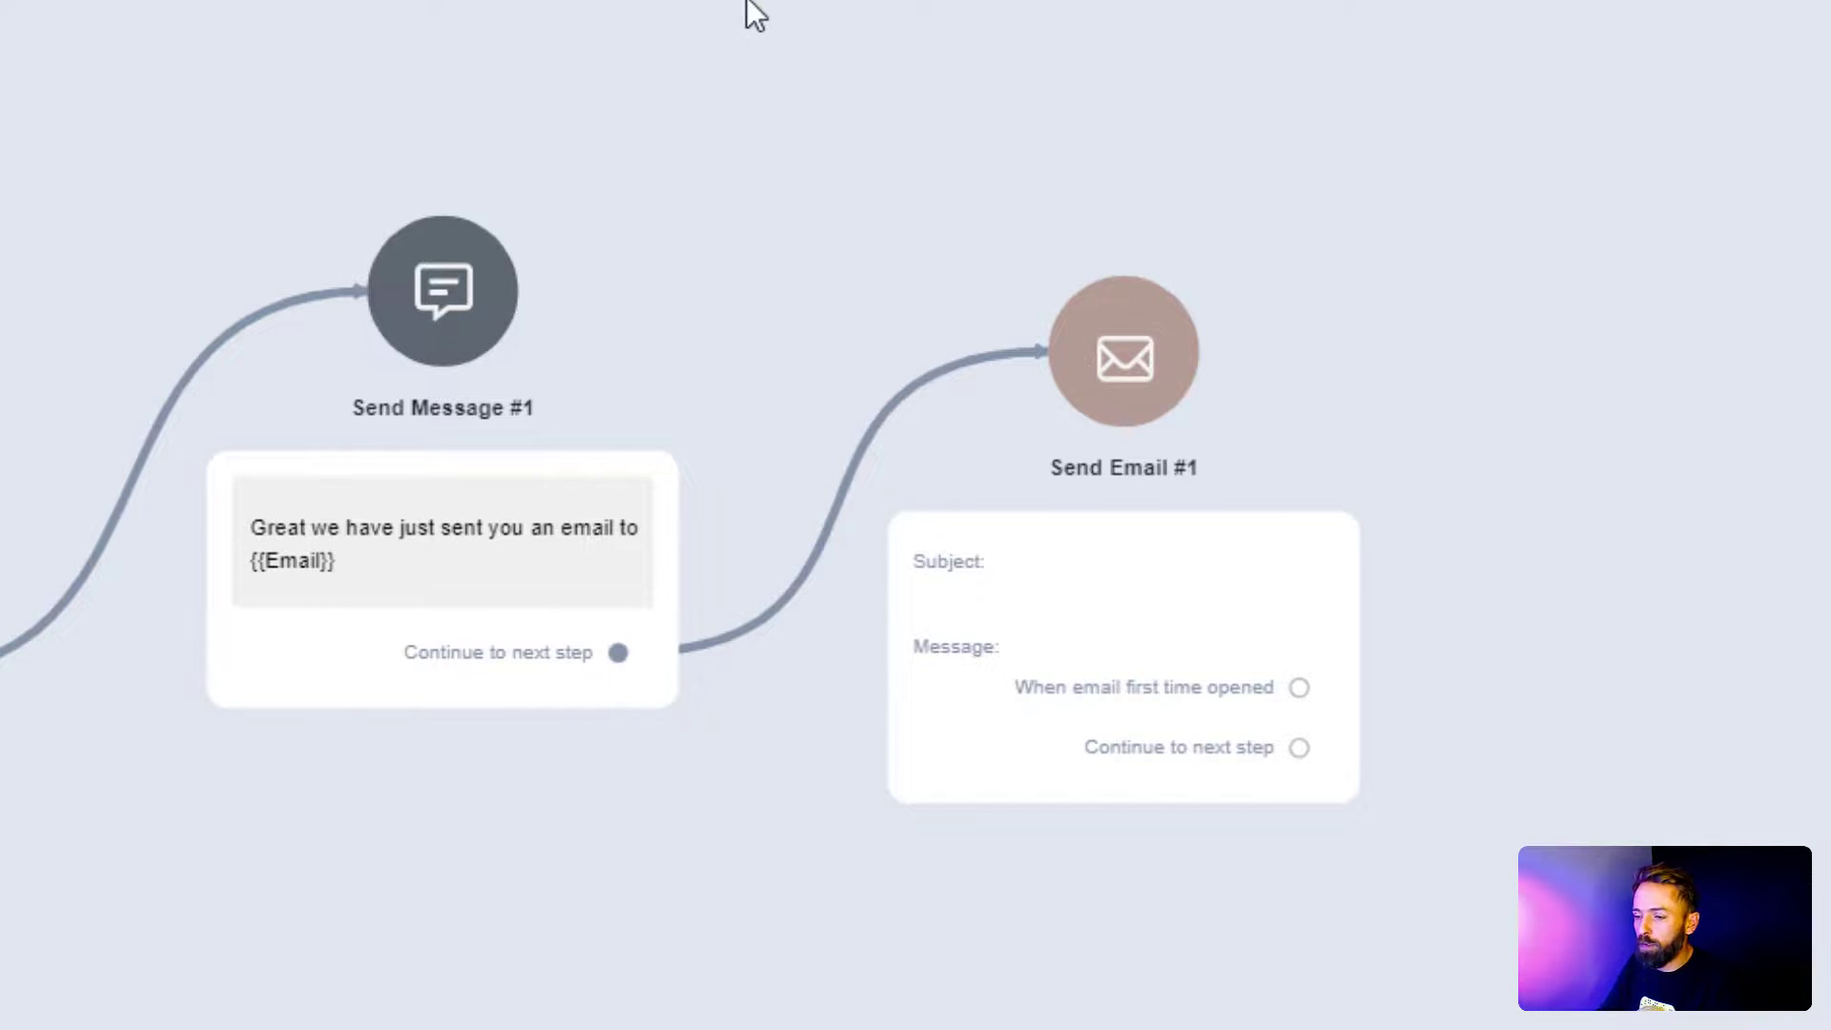
Step: Connect a new Action #1 step after Send Message #1 and open its settings
left_click(410, 601)
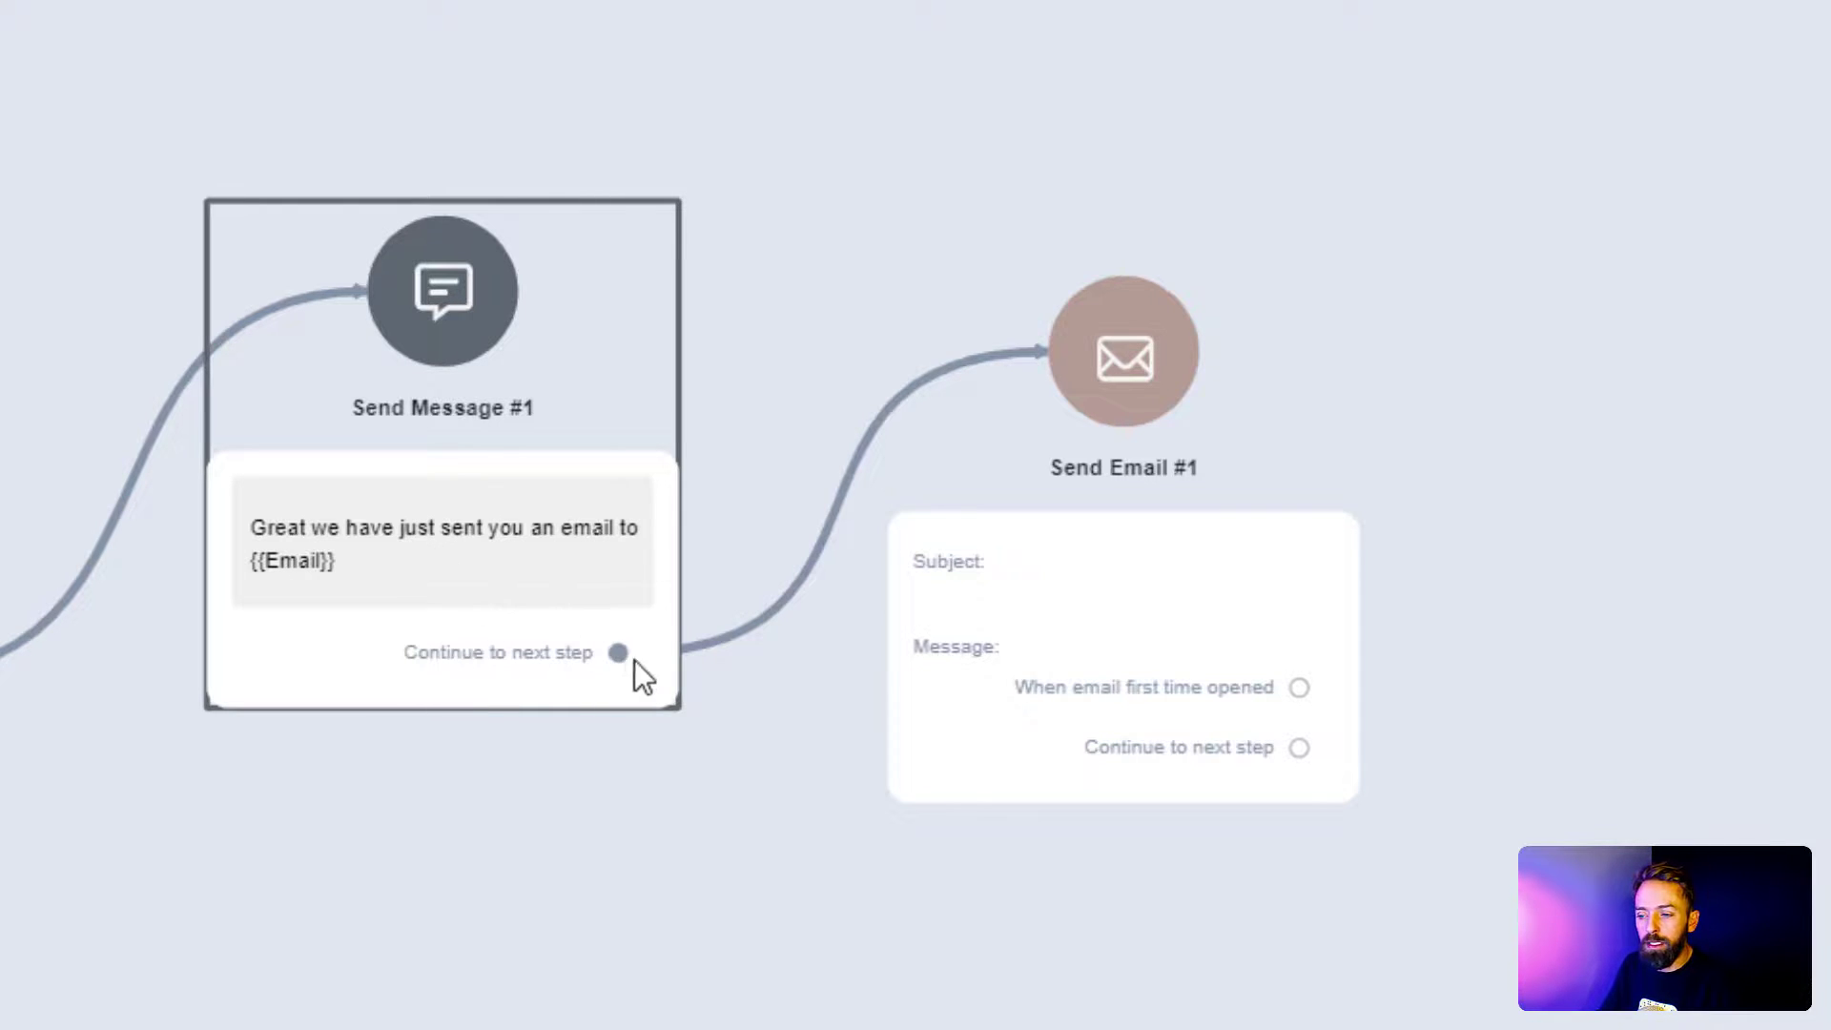
left_click_drag(619, 654, 940, 3)
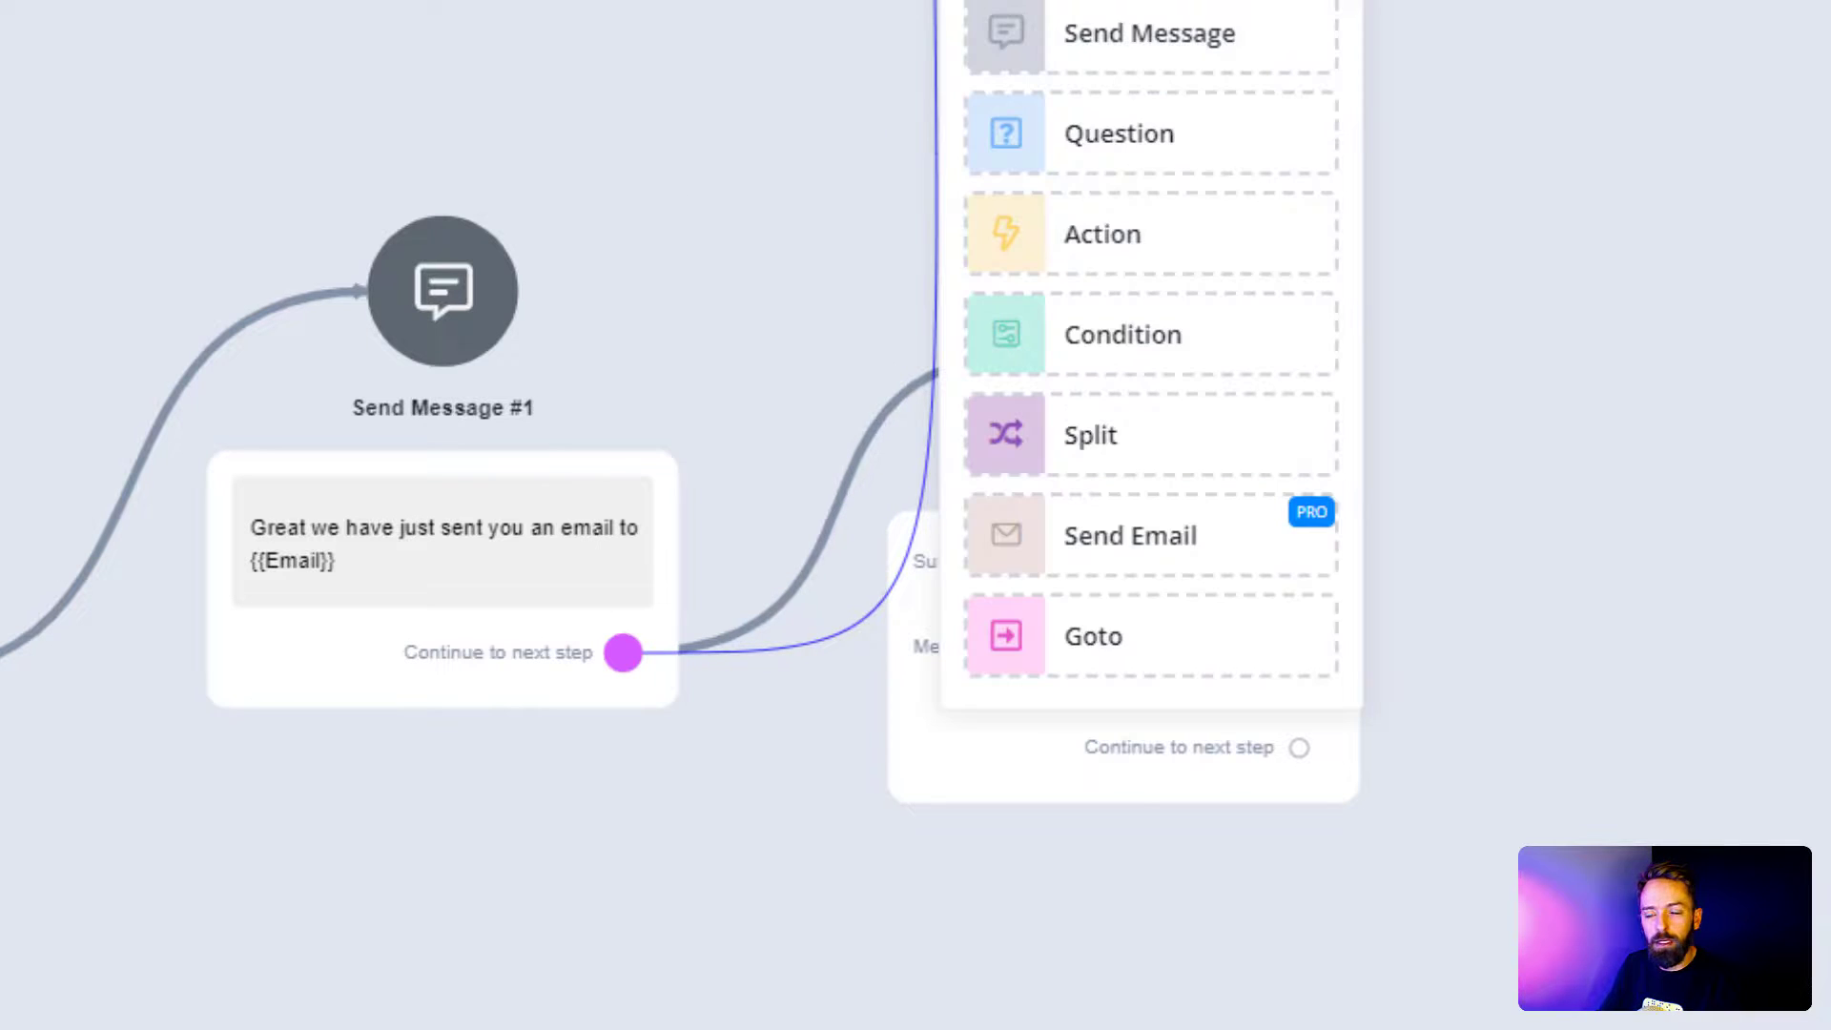
left_click(1103, 269)
left_click(1097, 260)
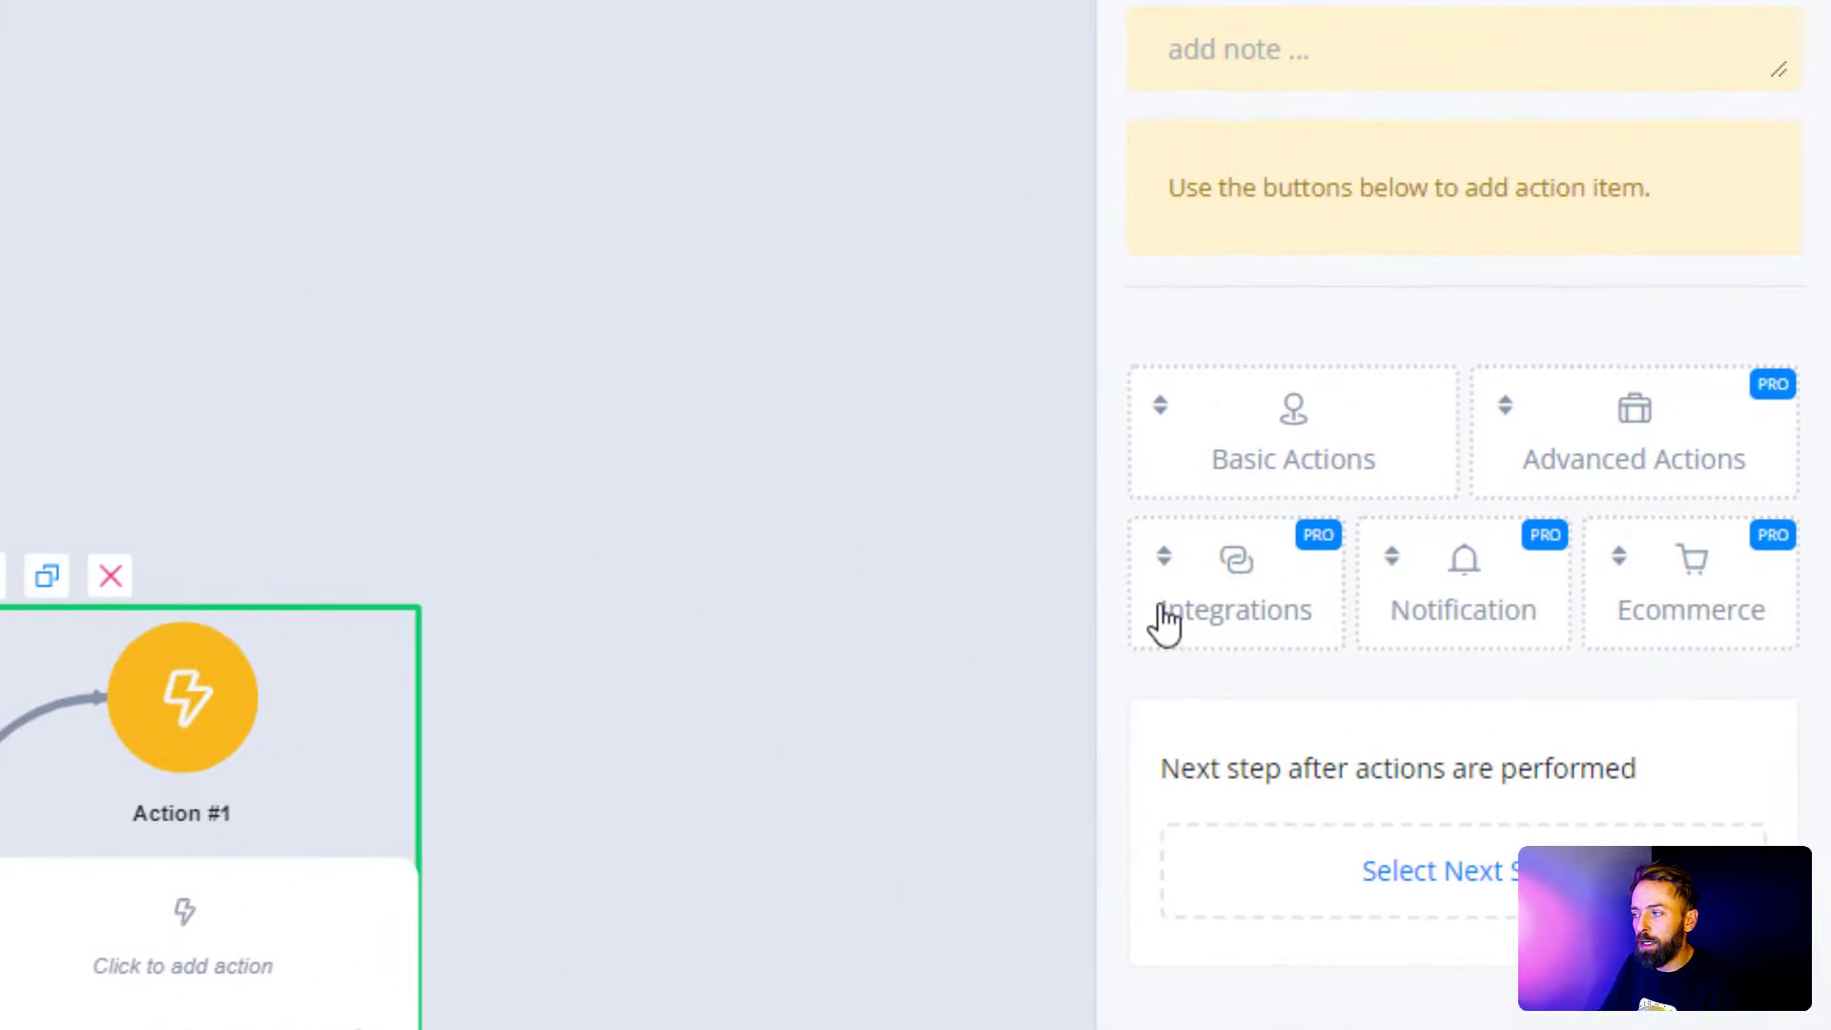
Step: Pick Sendly [1.0] from the Integrations list for Action #1 and bring up its Select Action list
left_click(1179, 620)
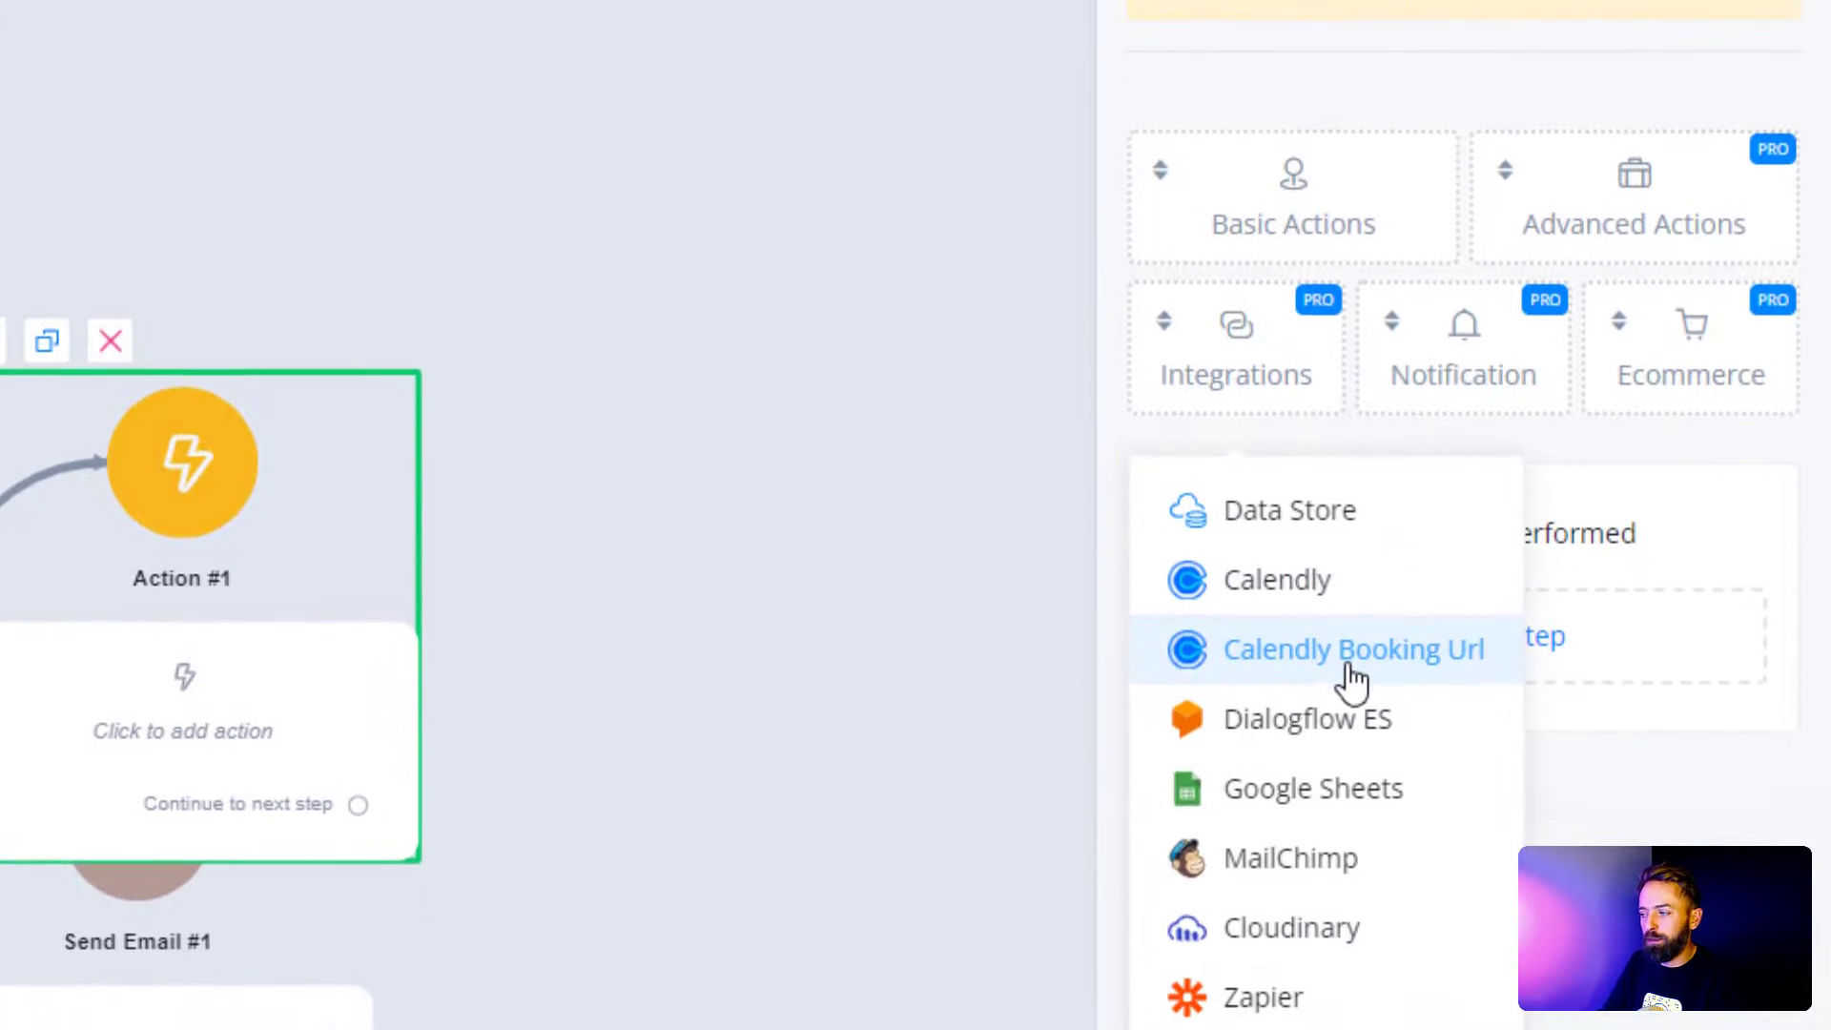
mouse_move(1326, 763)
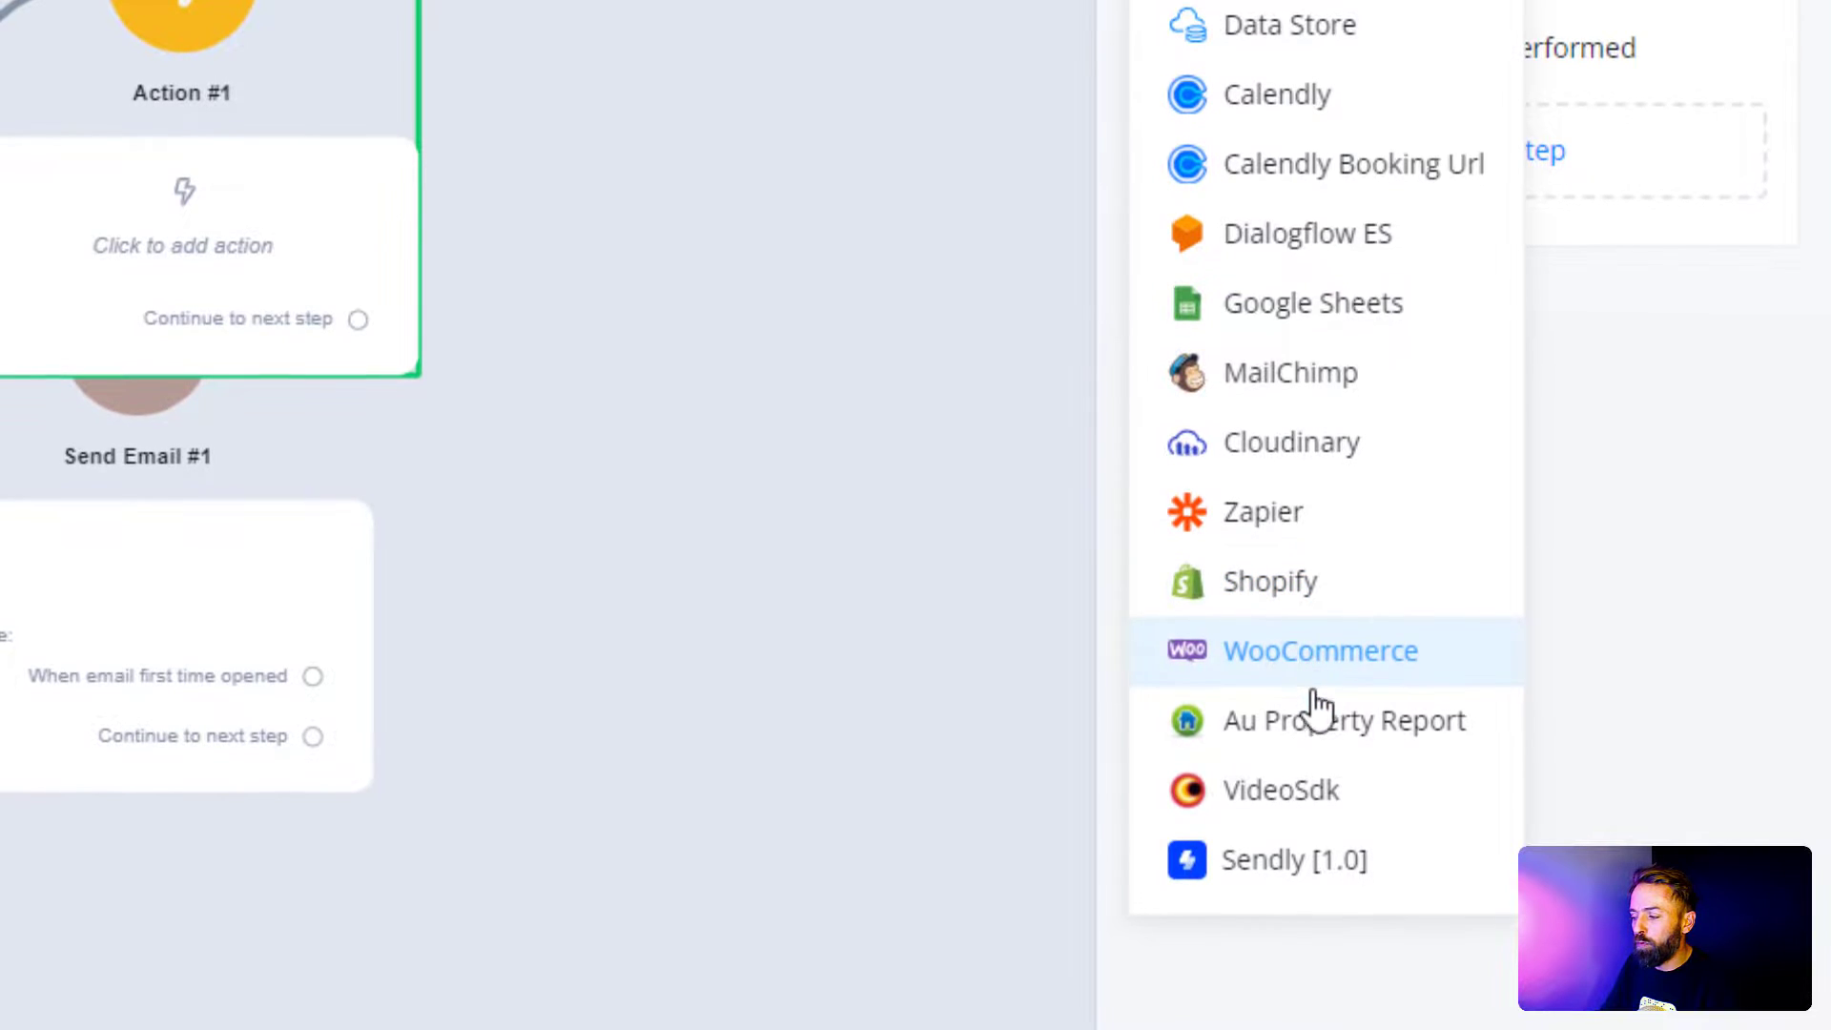
left_click(1318, 886)
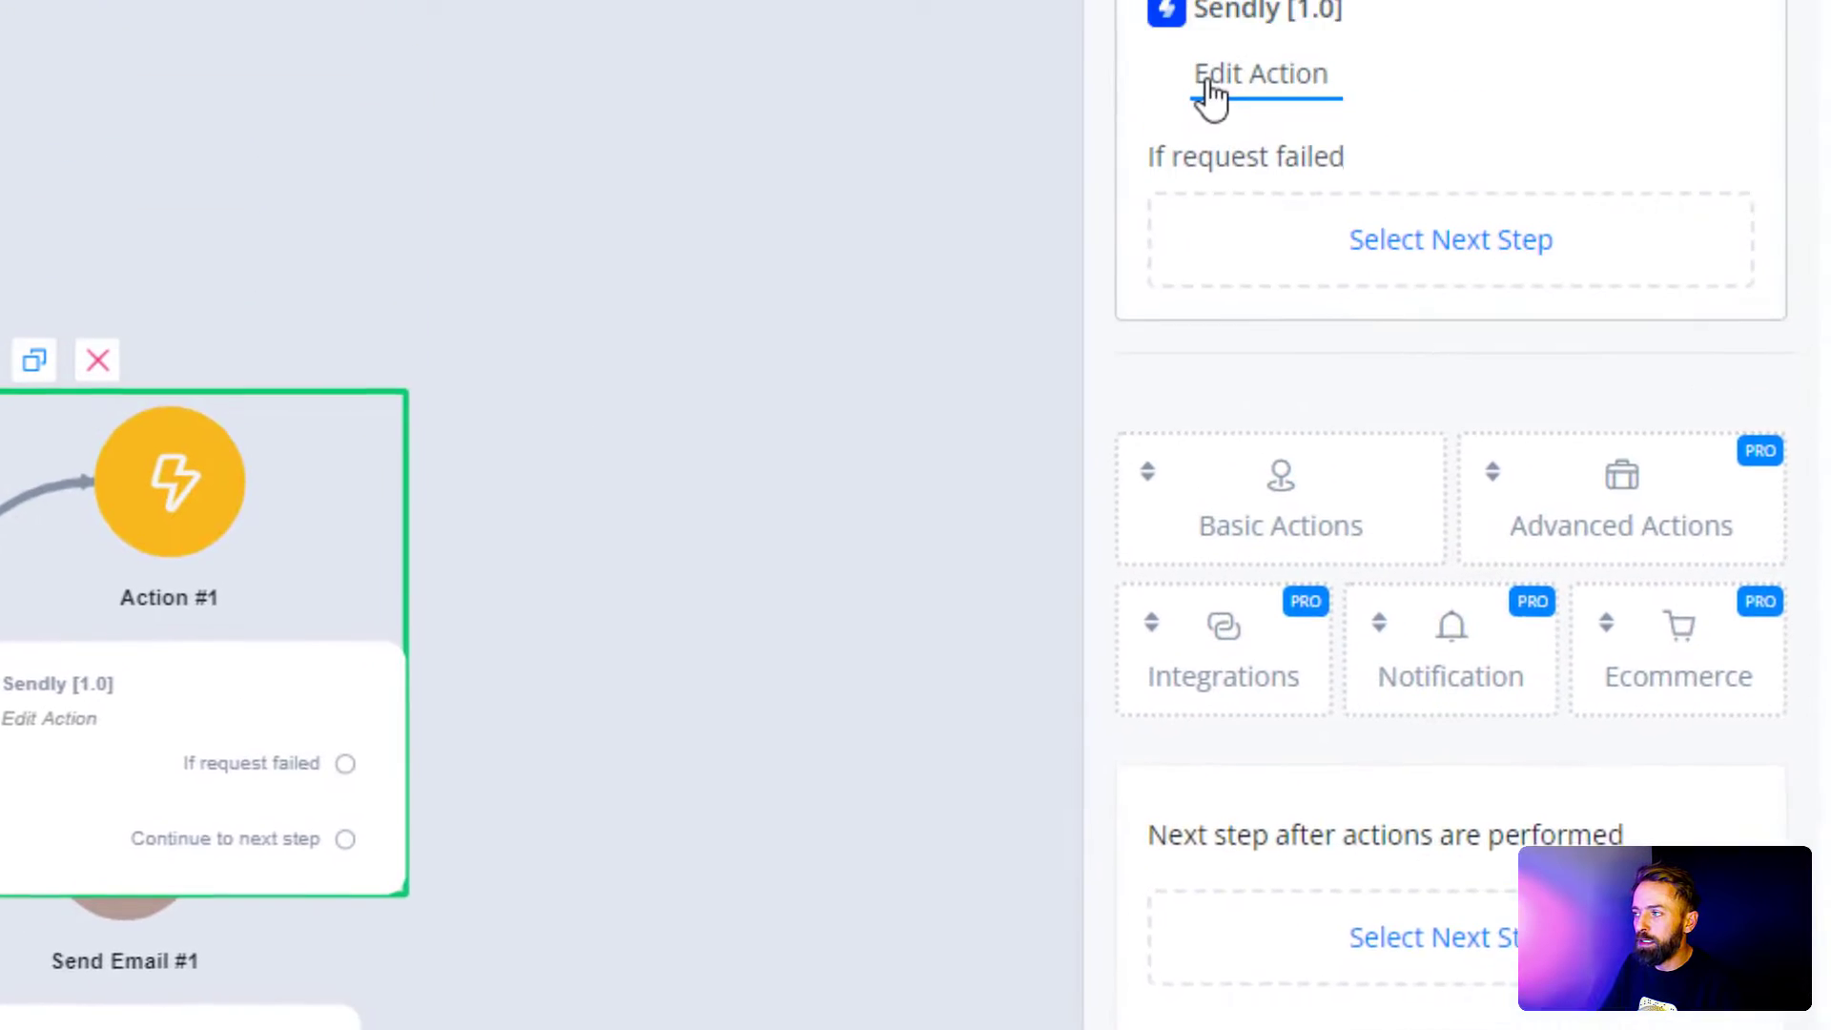
left_click(1205, 318)
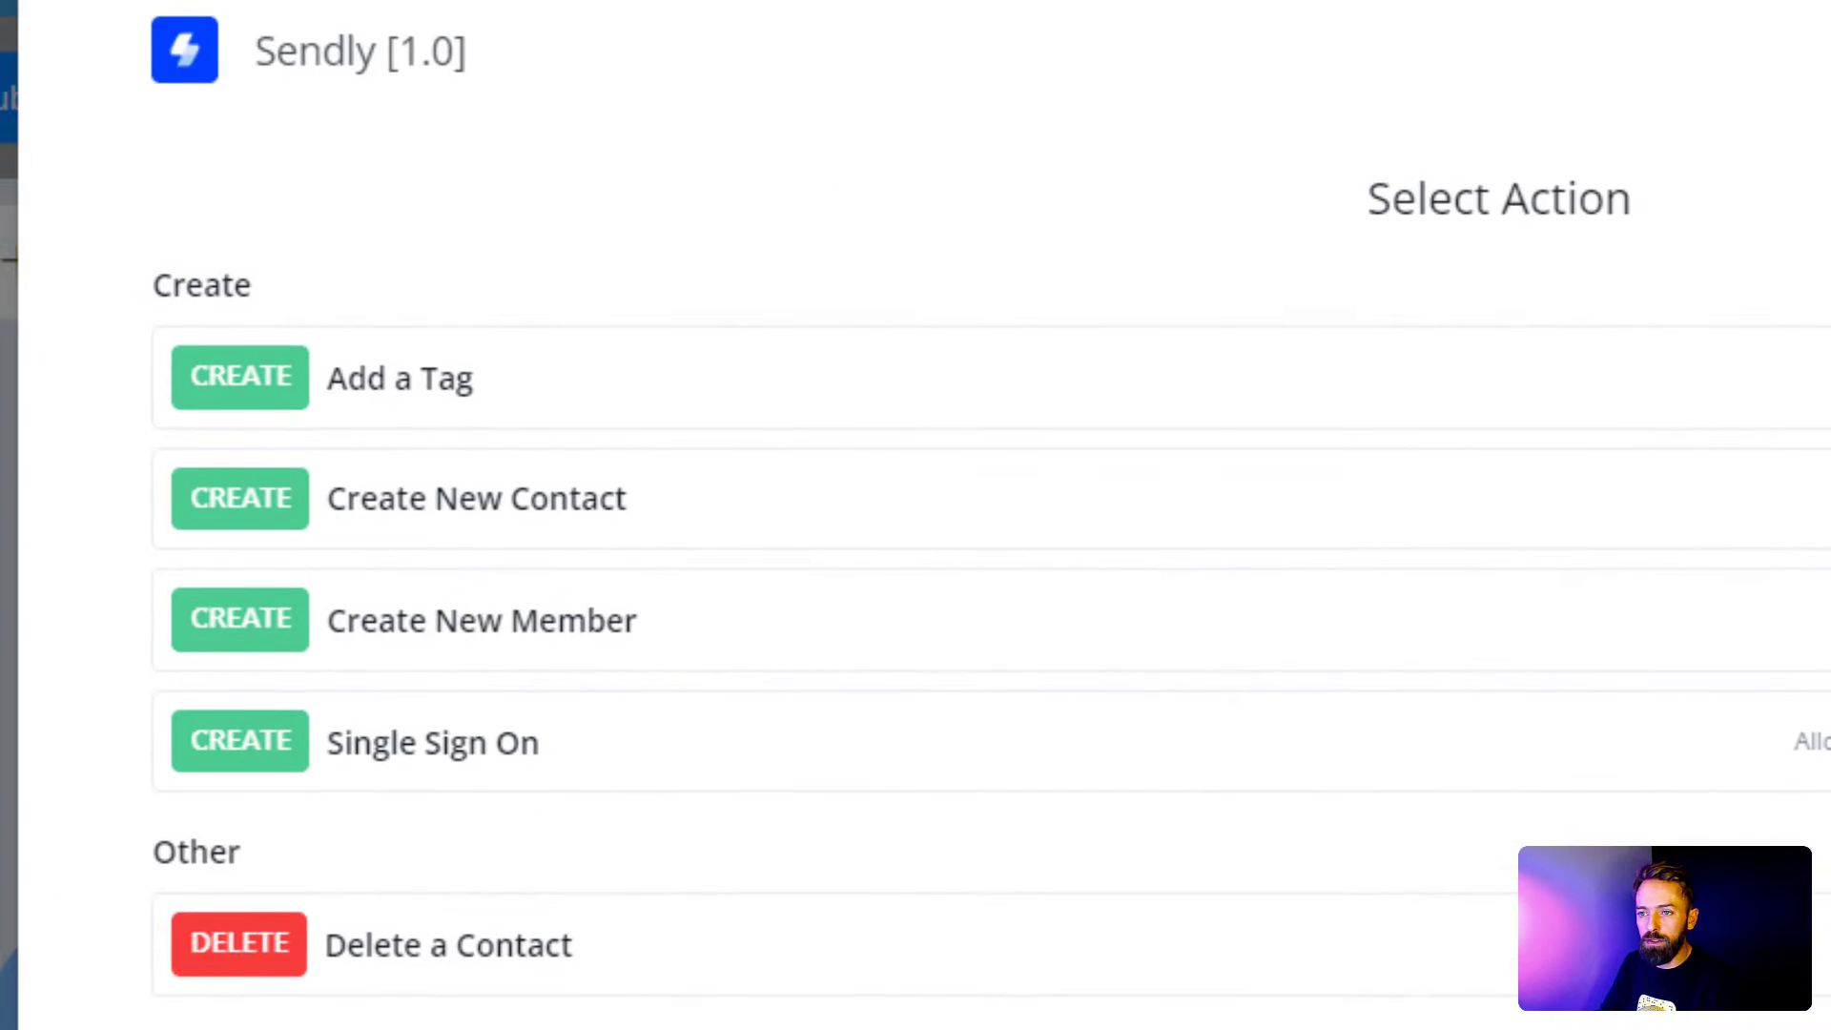